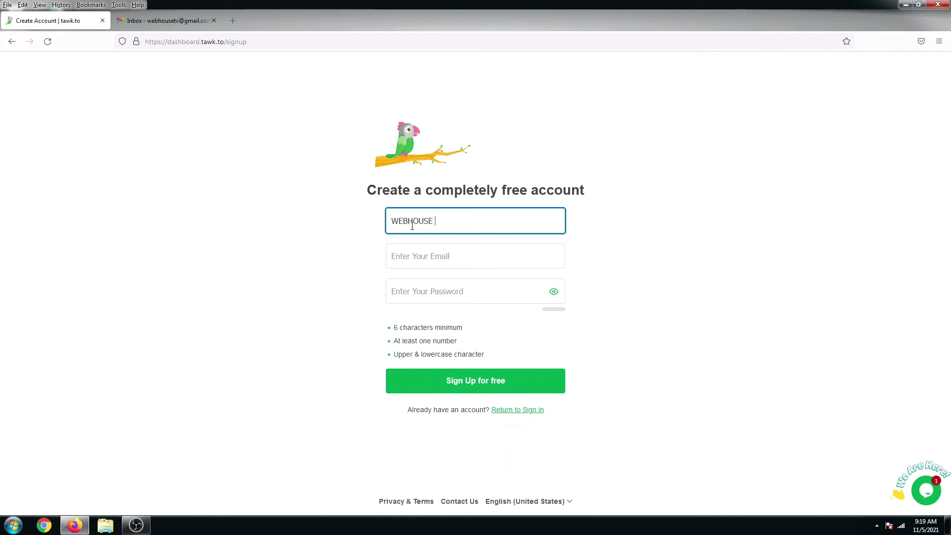
Complete the sign-up form with name, e-mail and password, create the account, and decline saving the login.
{"action": "type", "text": "TV"}
{"action": "left_click", "coordinate": [420, 261]}
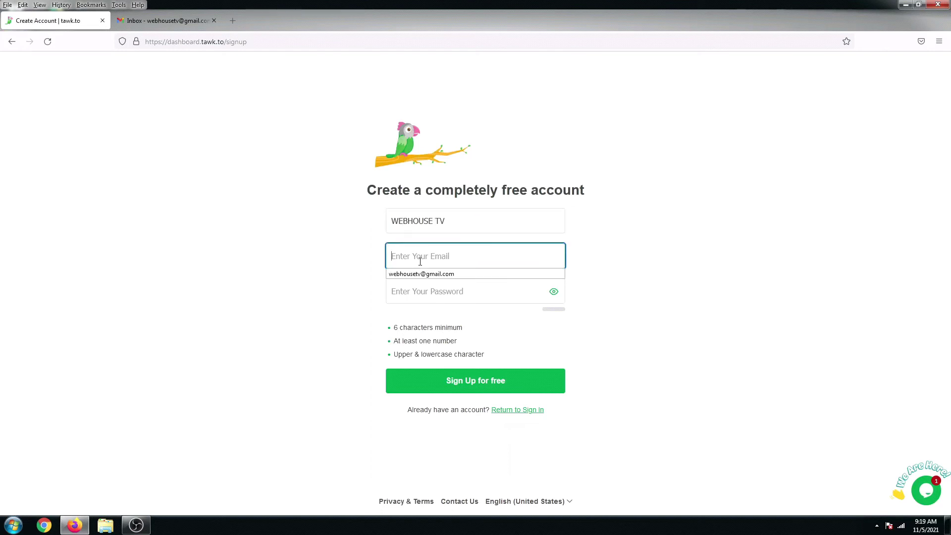
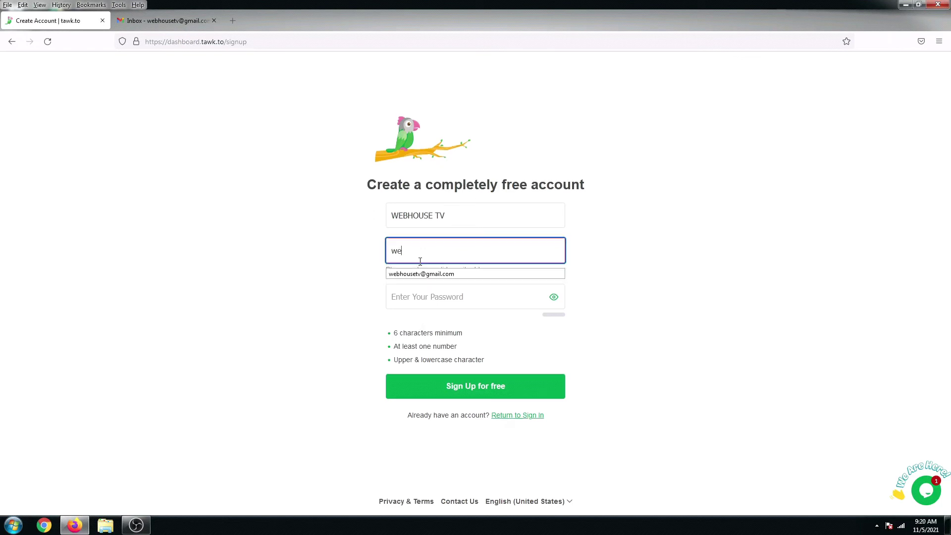
{"action": "left_click", "coordinate": [417, 289]}
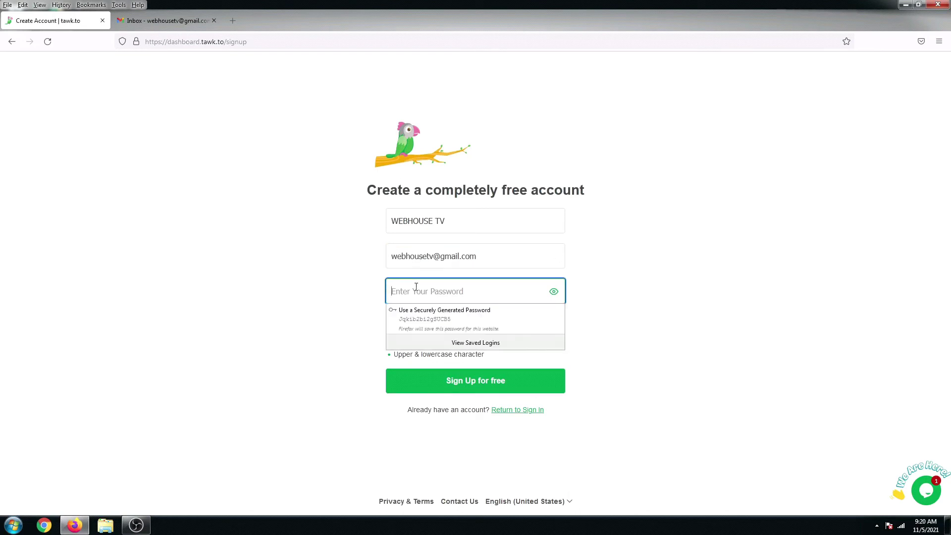
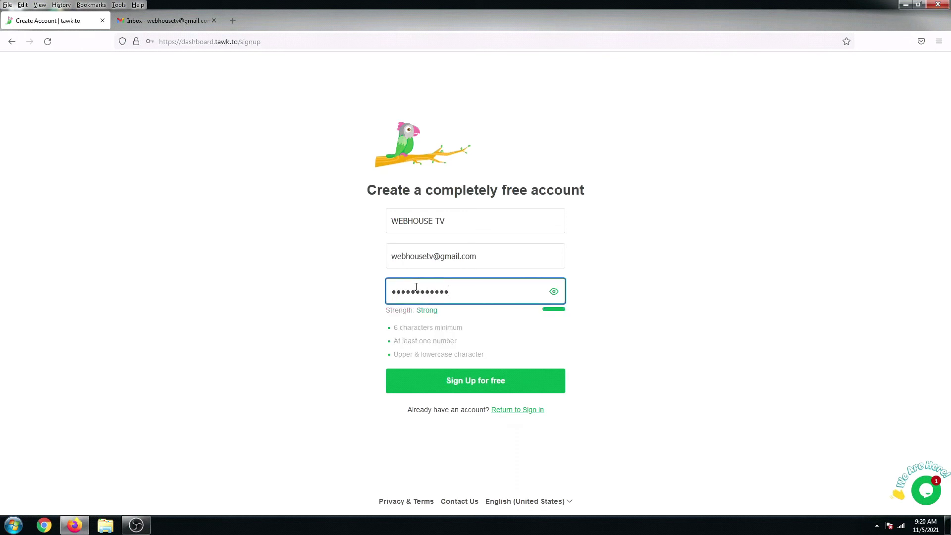
{"action": "left_click", "coordinate": [587, 335]}
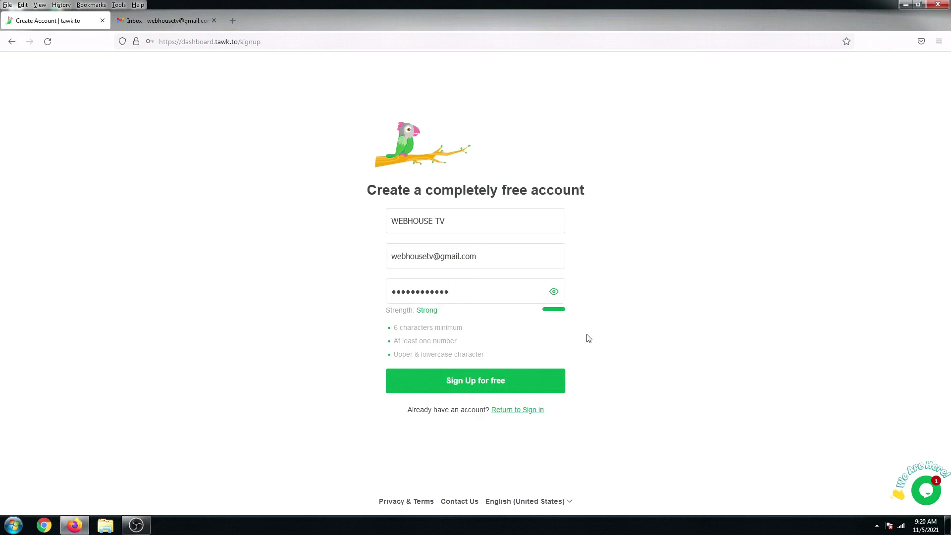
{"action": "left_click", "coordinate": [482, 379]}
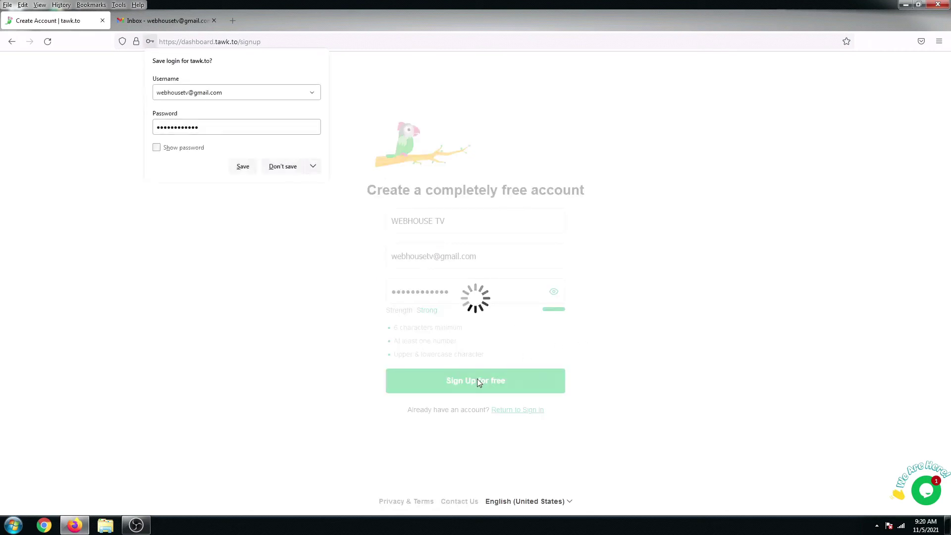
{"action": "left_click", "coordinate": [282, 167]}
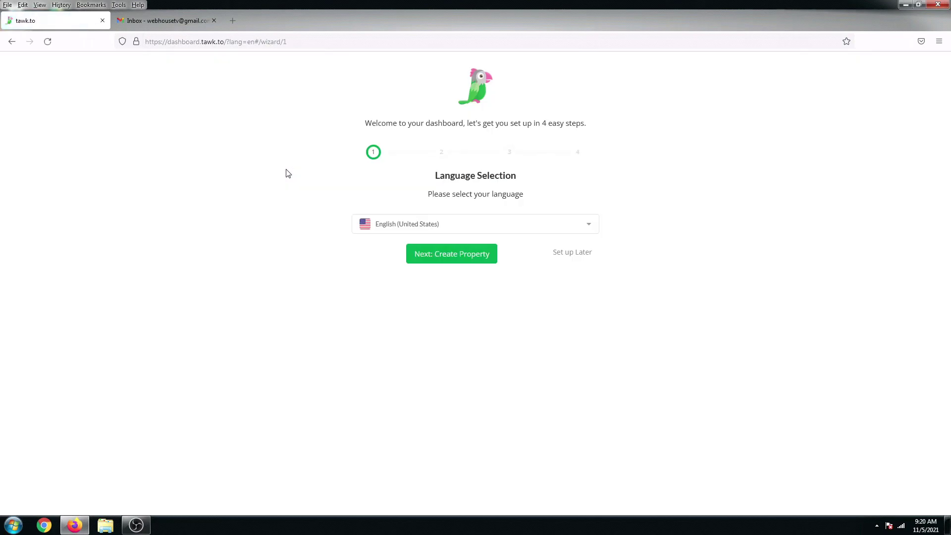
Keep English (United States) as the dashboard language and continue to Property Details.
{"action": "left_click", "coordinate": [440, 233]}
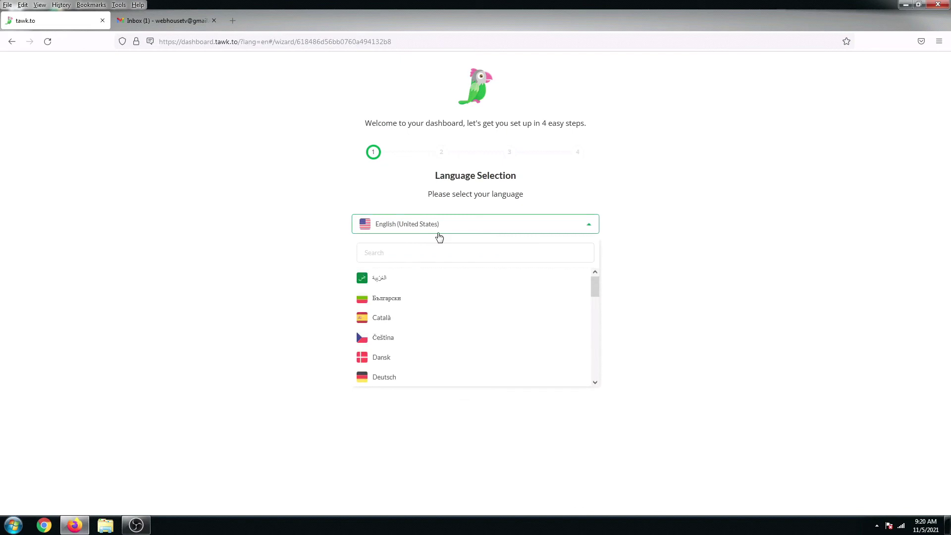
{"action": "scroll", "coordinate": [464, 291], "scroll_direction": "down", "scroll_amount": 5}
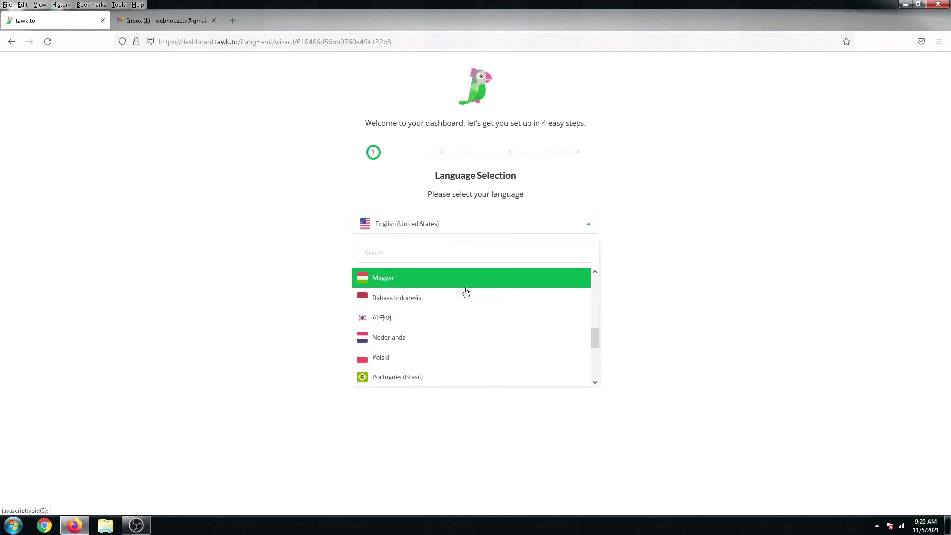
{"action": "scroll", "coordinate": [466, 293], "scroll_direction": "down", "scroll_amount": 1}
{"action": "scroll", "coordinate": [465, 293], "scroll_direction": "down", "scroll_amount": 3}
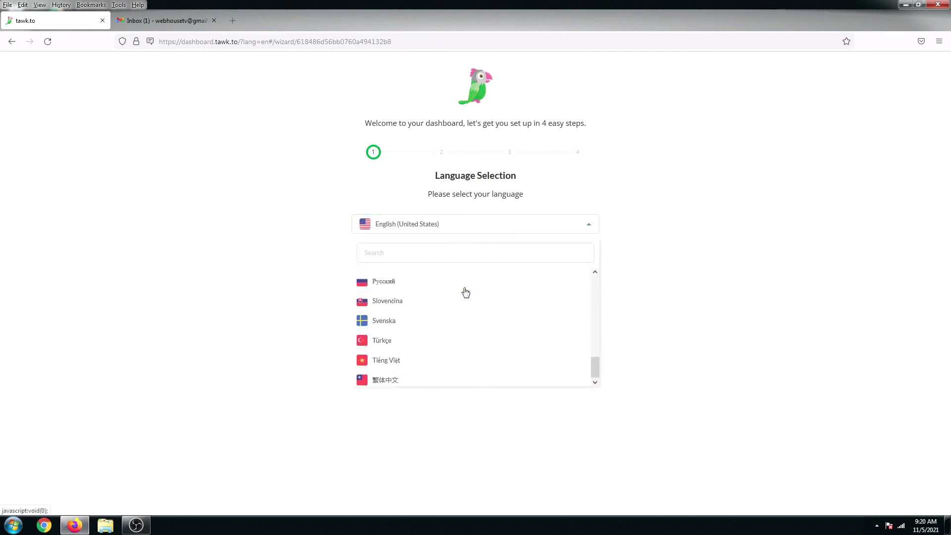
{"action": "scroll", "coordinate": [466, 293], "scroll_direction": "up", "scroll_amount": 9}
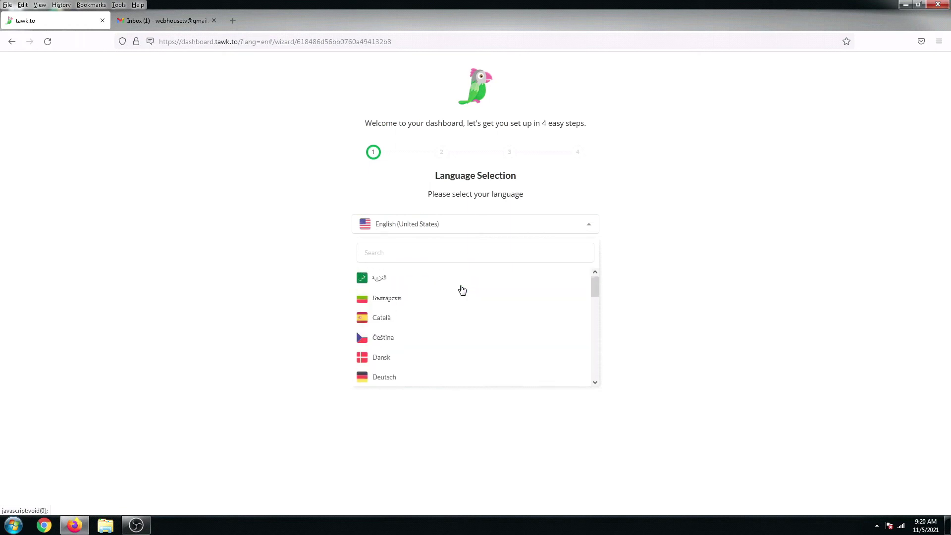
{"action": "scroll", "coordinate": [462, 289], "scroll_direction": "down", "scroll_amount": 1}
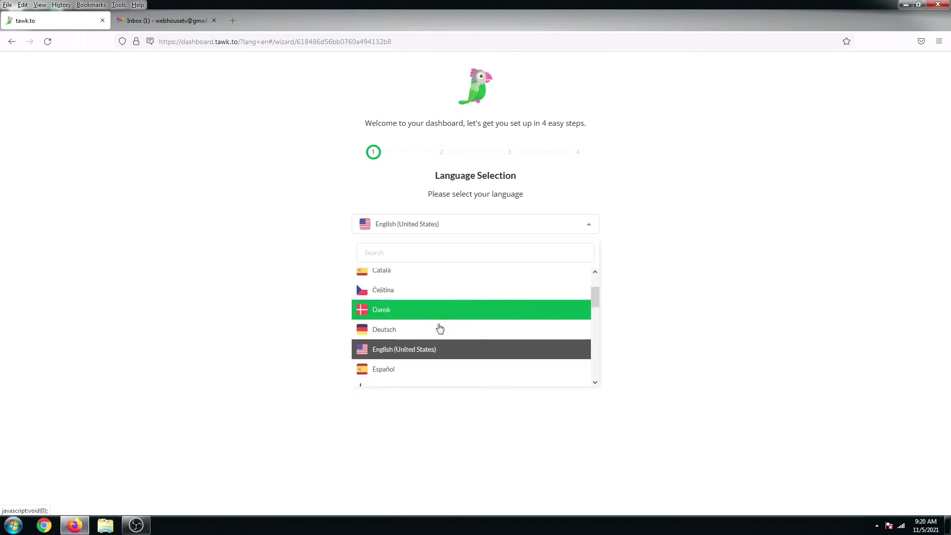
{"action": "left_click", "coordinate": [431, 352]}
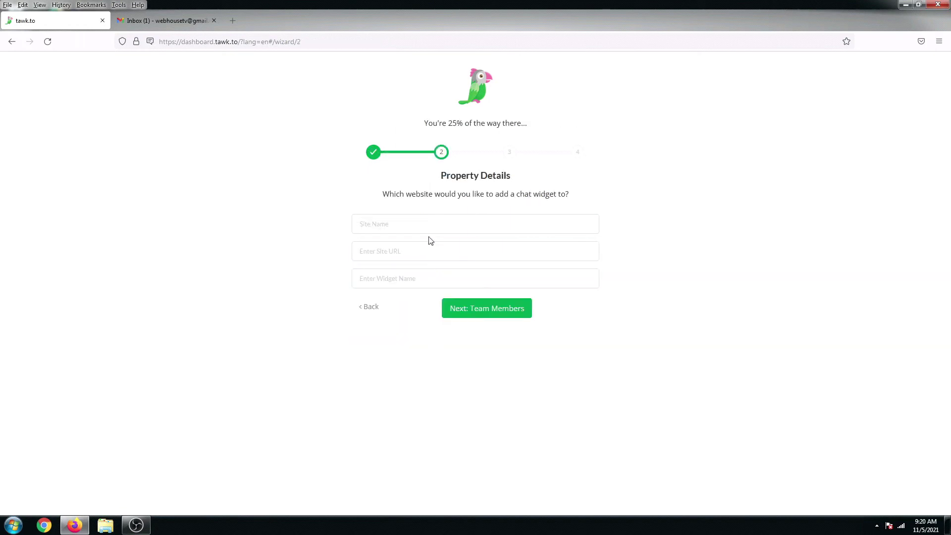
Name both the site and the widget WEBHOUSE TV, then continue to Team Members.
{"action": "left_click", "coordinate": [416, 225]}
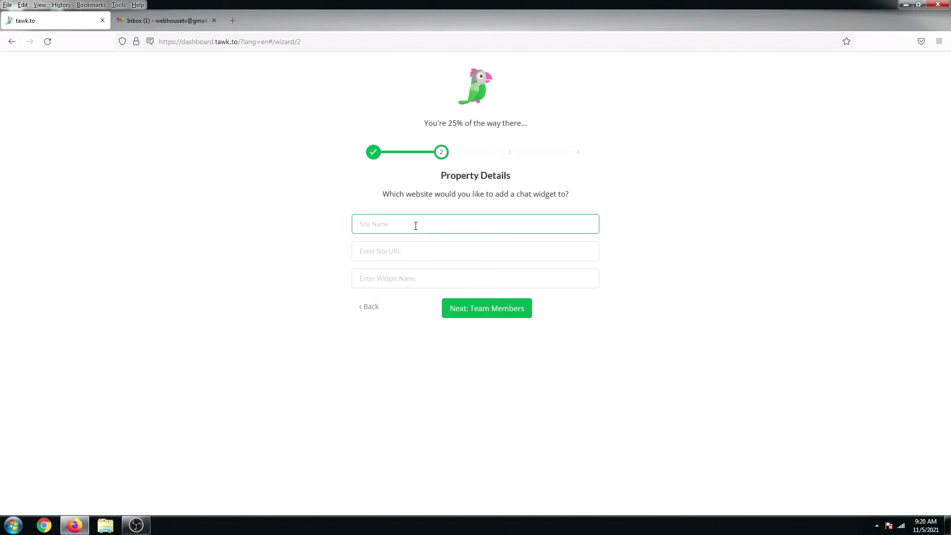
{"action": "type", "text": "WEBHOUSE TV"}
{"action": "left_click", "coordinate": [416, 255]}
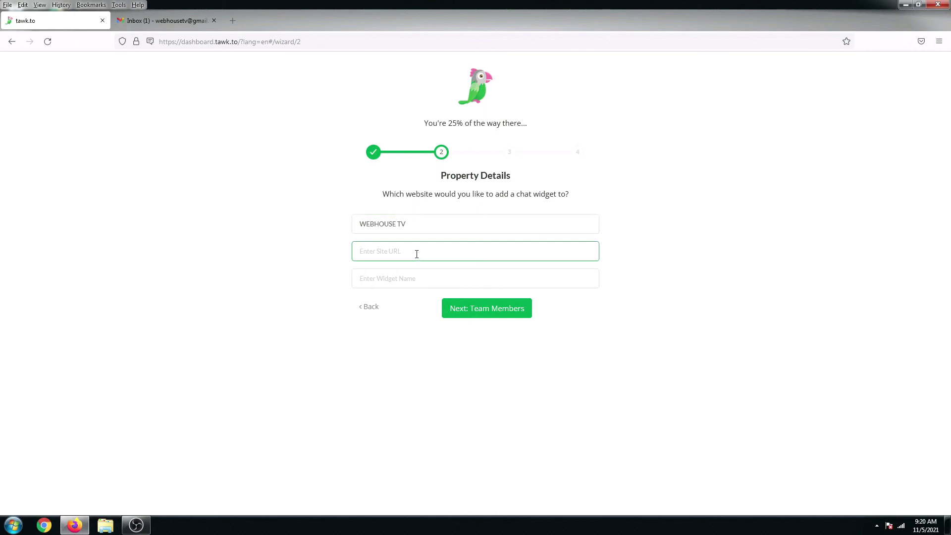
{"action": "left_click", "coordinate": [416, 279]}
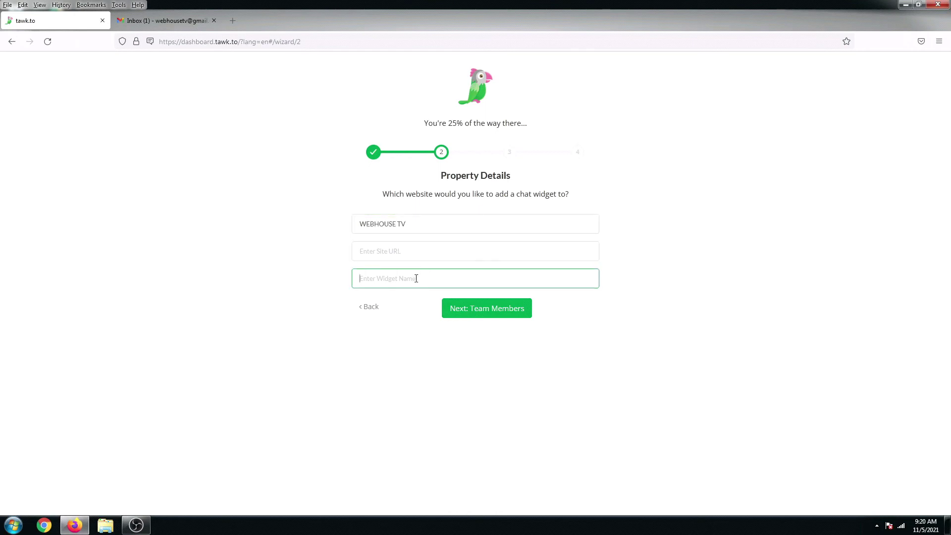
{"action": "type", "text": "WEBHOUSE TV"}
{"action": "left_click", "coordinate": [484, 316]}
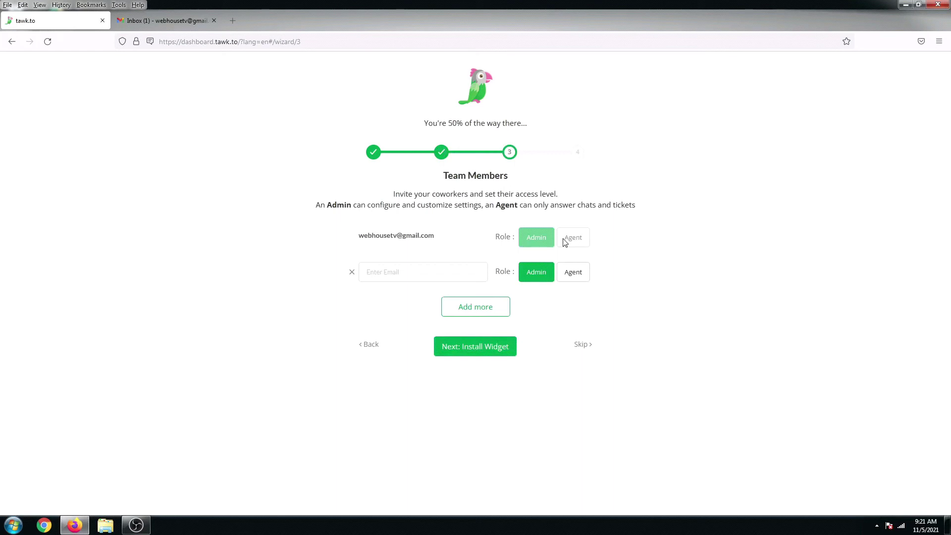
Skip adding team members, copy the widget embed code, and launch Notepad.
{"action": "left_click", "coordinate": [448, 270]}
{"action": "left_click", "coordinate": [466, 351]}
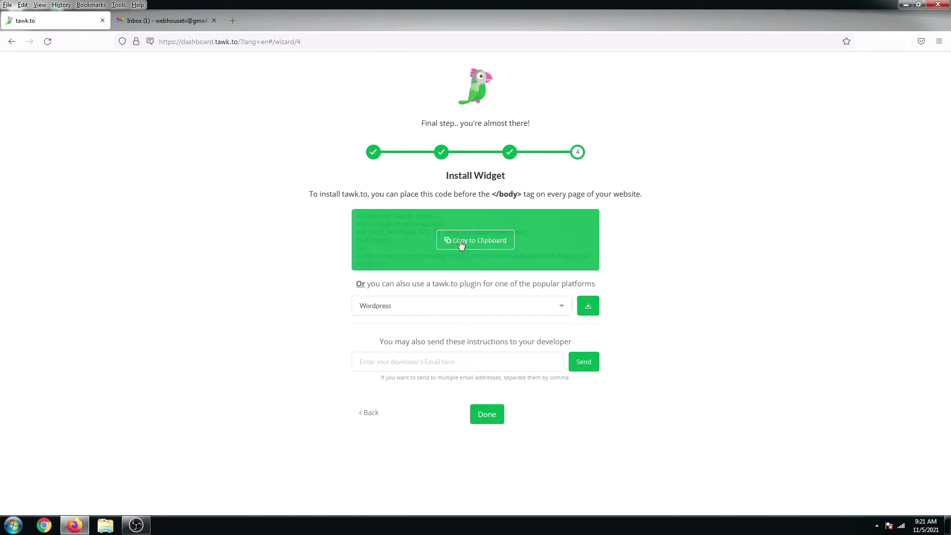
{"action": "left_click", "coordinate": [469, 246]}
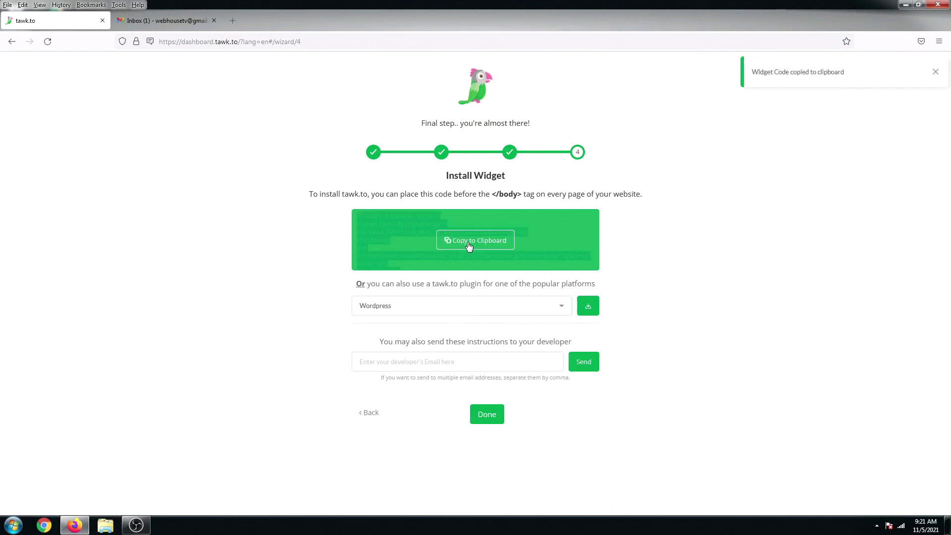
{"action": "left_click", "coordinate": [13, 525]}
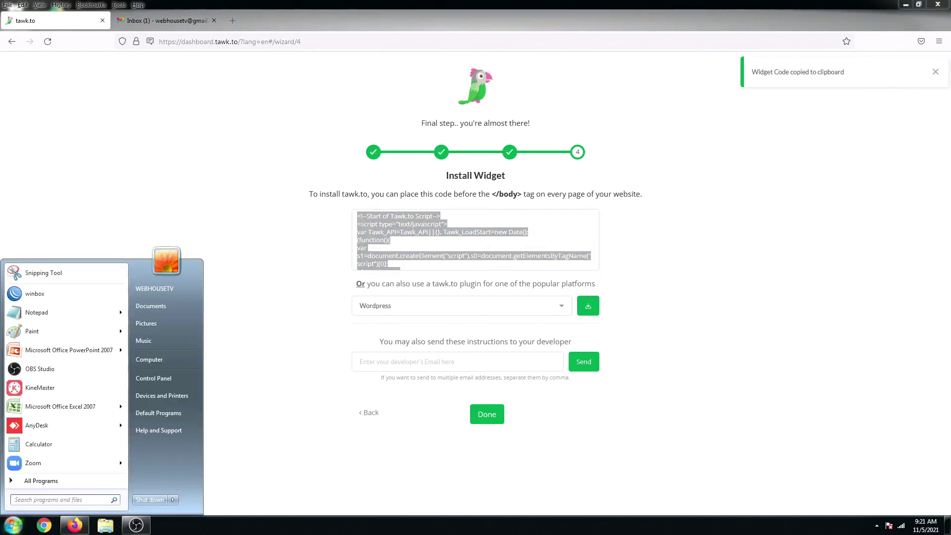
{"action": "left_click", "coordinate": [39, 313]}
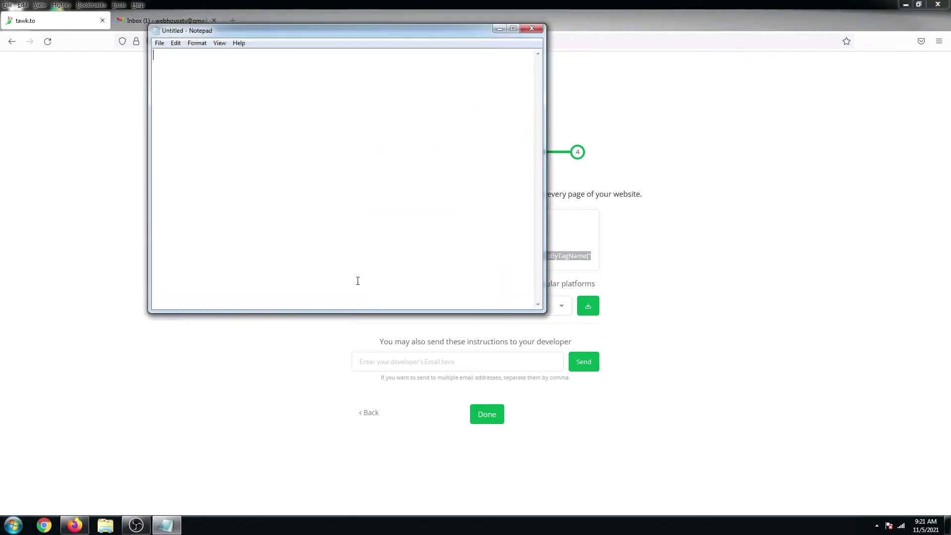
Paste the widget script into Notepad, save it on the Desktop as Tawk, and close Notepad.
{"action": "type", "text": "<!--Start of Tawk.to Script--> <script type=\"text/javascript\"> var Tawk_API=Tawk_API||{}, Tawk_LoadStart=new Date(); (function(){ var s1=document.createElement(\"script\"),s0=document.getElementsByTagName(\"script\")[0]; s1.async=true; s1.src='https://embed.tawk.to/618486fc6885f60a50ba63b7/1fjmqujf3'; s1.charset='UTF-8'; s1.setAttribute('crossorigin','*'); s0.parentNode.insertBefore(s1,s0); })(); </script> <!--End of Tawk.to Script-->"}
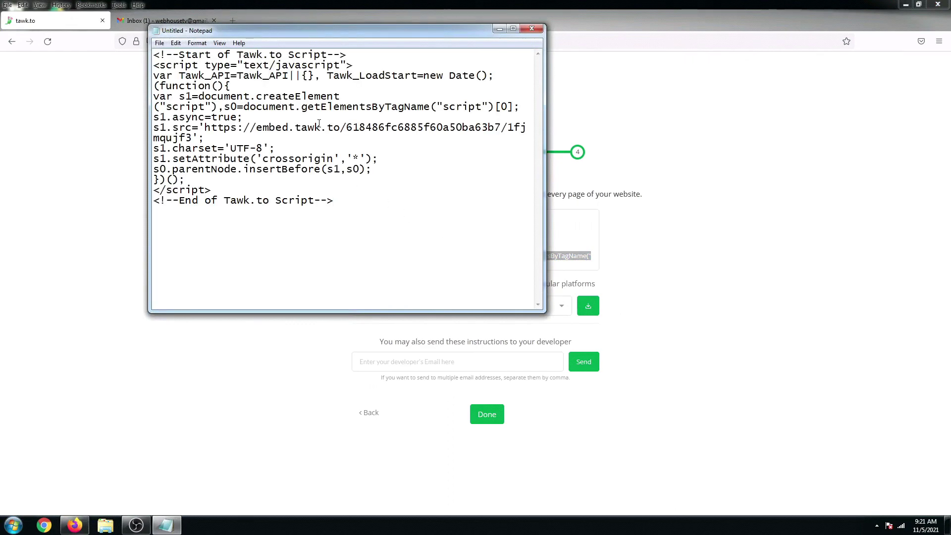
{"action": "left_click_drag", "start_coordinate": [243, 29], "coordinate": [538, 78]}
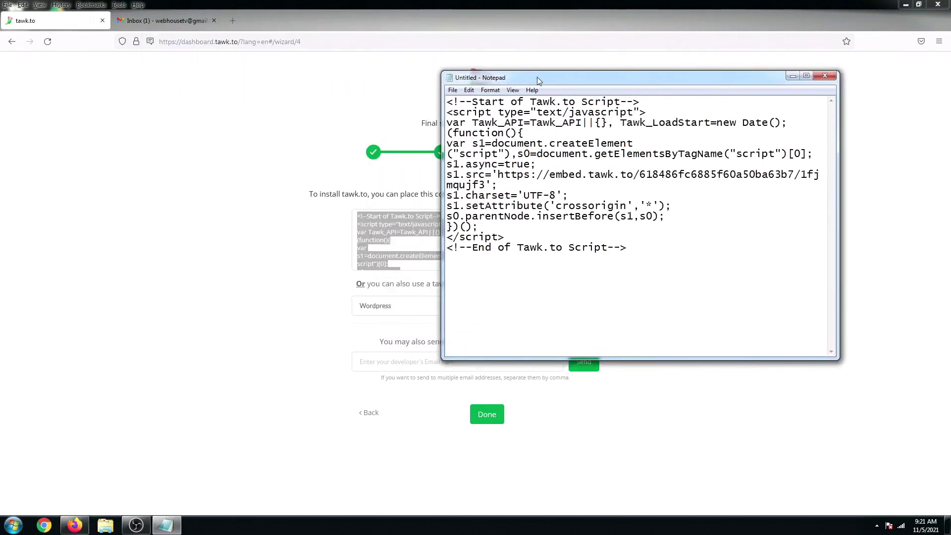
{"action": "left_click", "coordinate": [454, 92]}
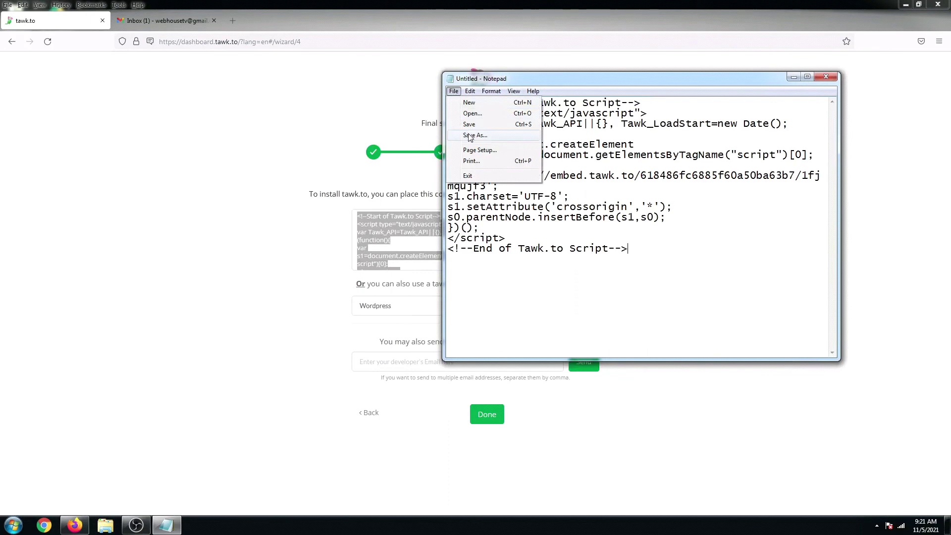
{"action": "left_click", "coordinate": [470, 137]}
{"action": "left_click", "coordinate": [542, 312]}
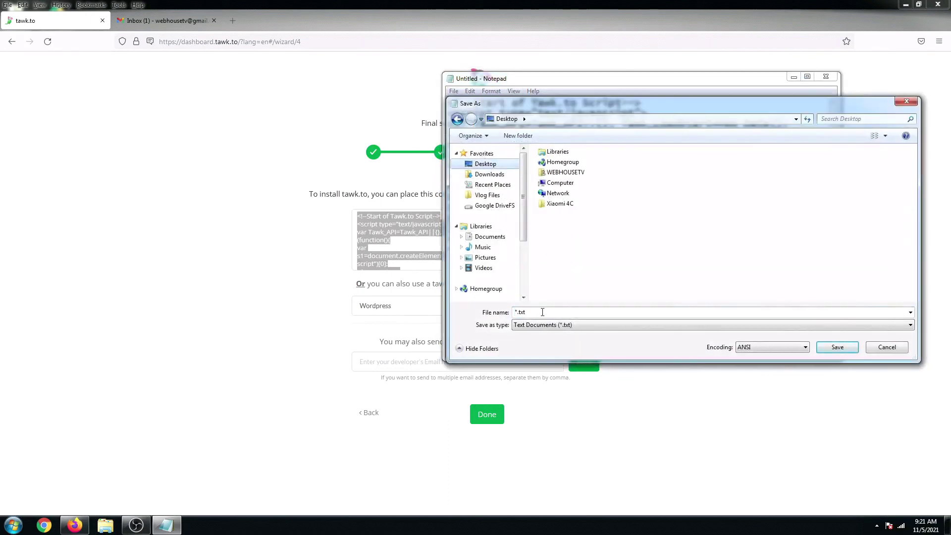
{"action": "double_click", "coordinate": [542, 312]}
{"action": "type", "text": "T"}
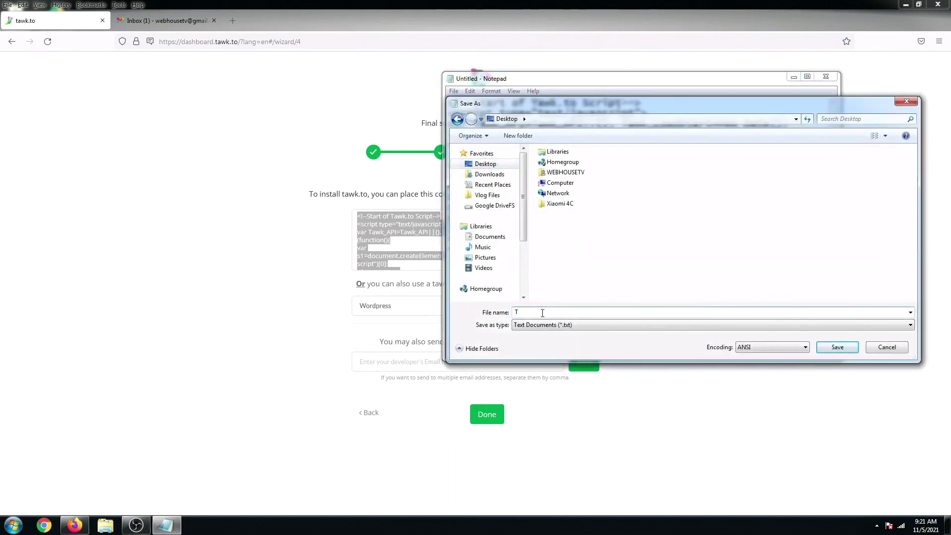
{"action": "type", "text": "wa"}
{"action": "key", "text": "BackSpace"}
{"action": "key", "text": "BackSpace"}
{"action": "type", "text": "awk"}
{"action": "left_click", "coordinate": [835, 349]}
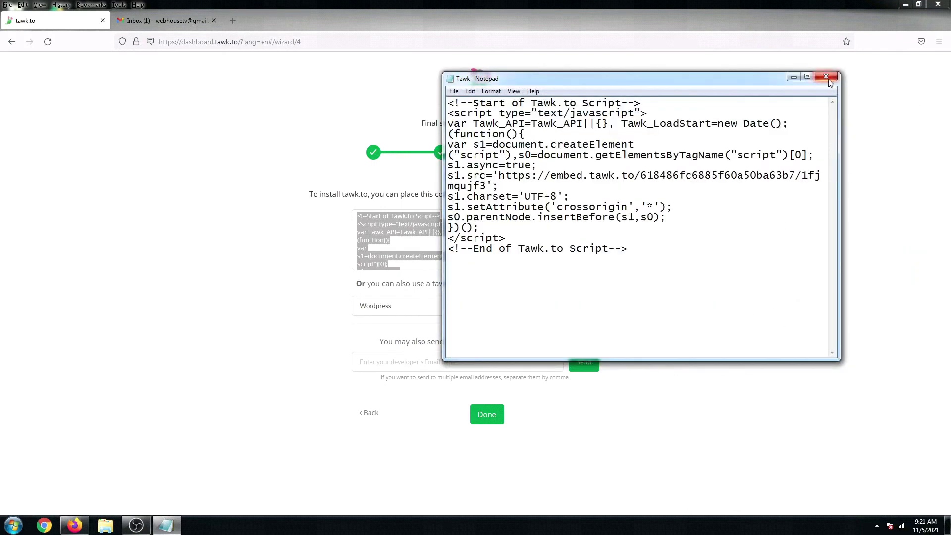
{"action": "left_click", "coordinate": [826, 77]}
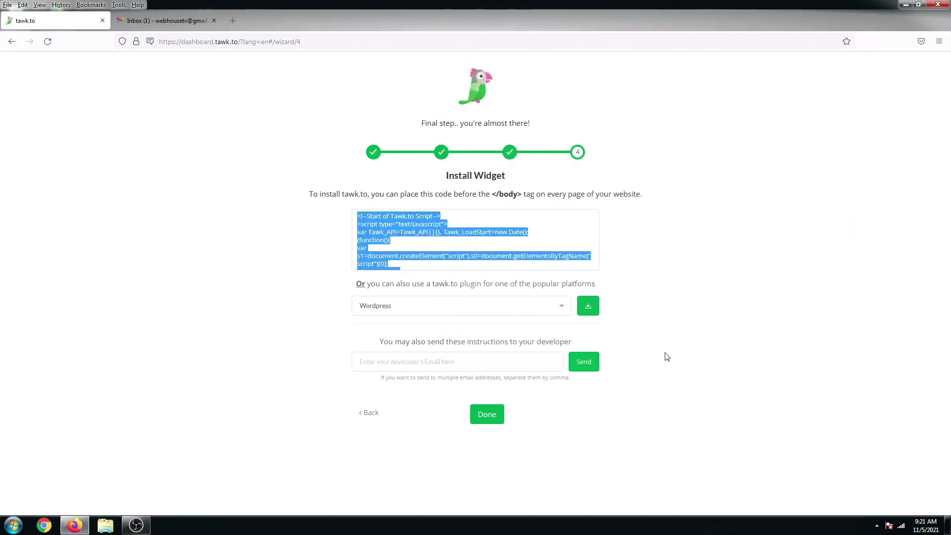
Finish the install wizard, skip the dashboard tour, and switch to the Gmail inbox.
{"action": "left_click", "coordinate": [495, 417]}
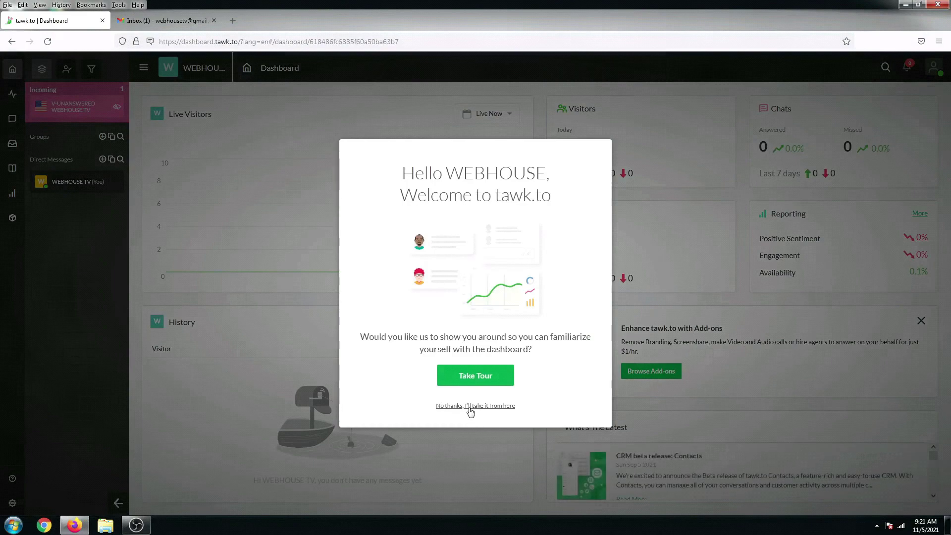
{"action": "left_click", "coordinate": [469, 407]}
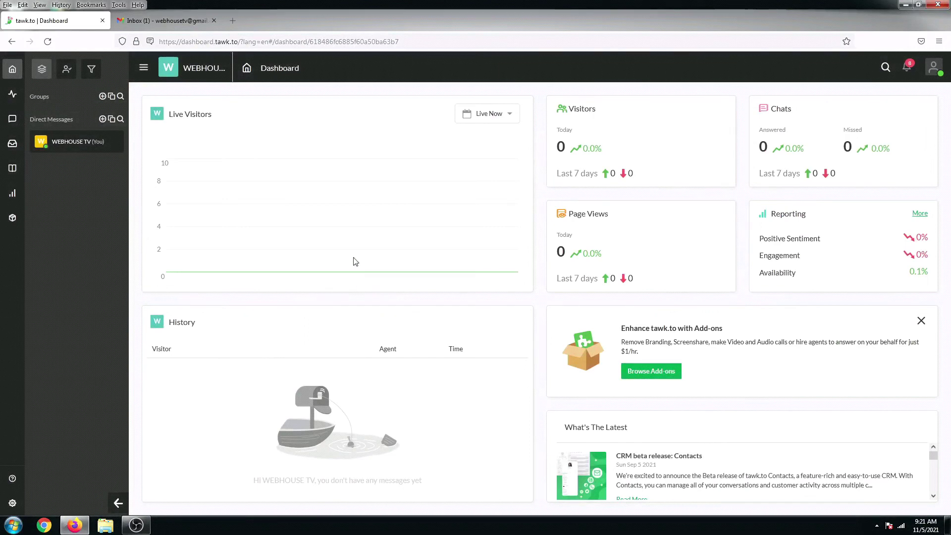
{"action": "left_click", "coordinate": [168, 20]}
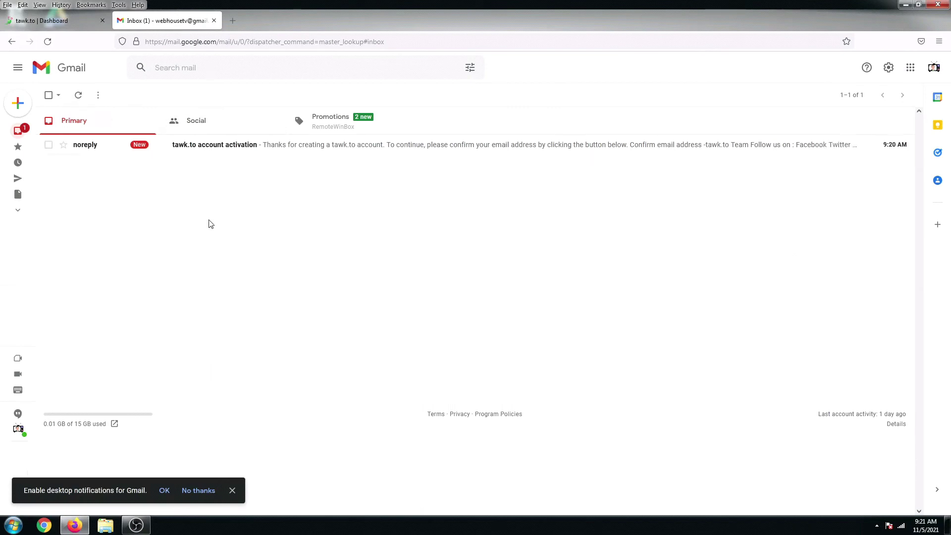
Open the tawk.to account activation e-mail and confirm the account's e-mail address.
{"action": "left_click", "coordinate": [200, 149]}
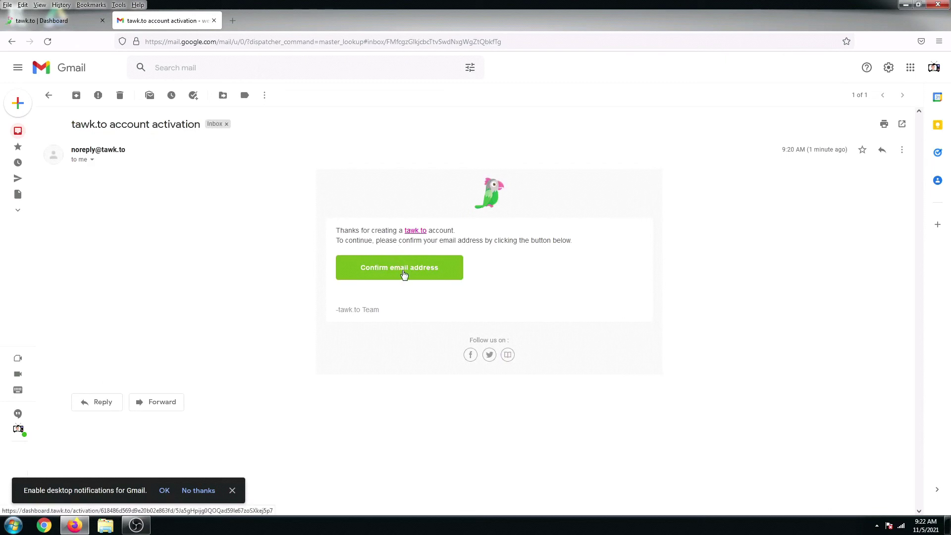
{"action": "left_click", "coordinate": [404, 270]}
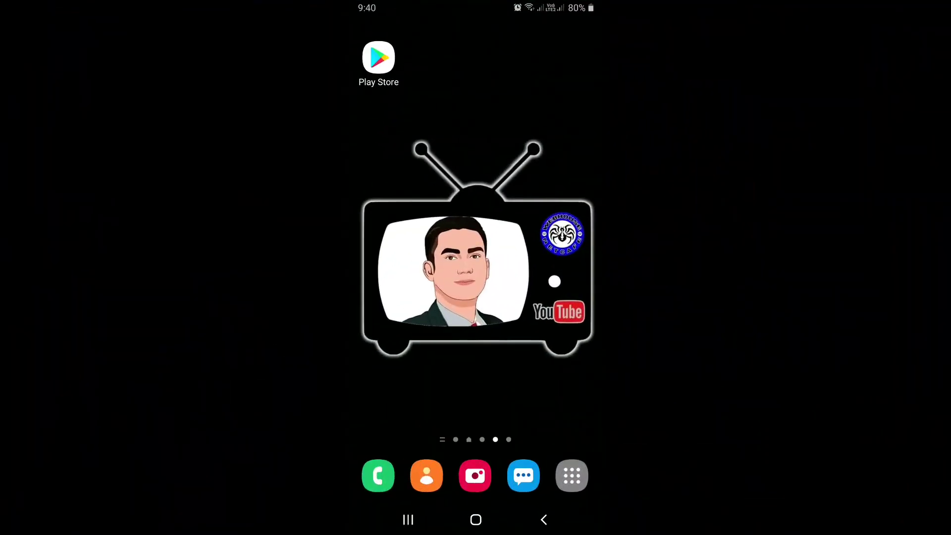
Search the Google Play Store for the tawk.to app.
{"action": "left_click", "coordinate": [379, 57]}
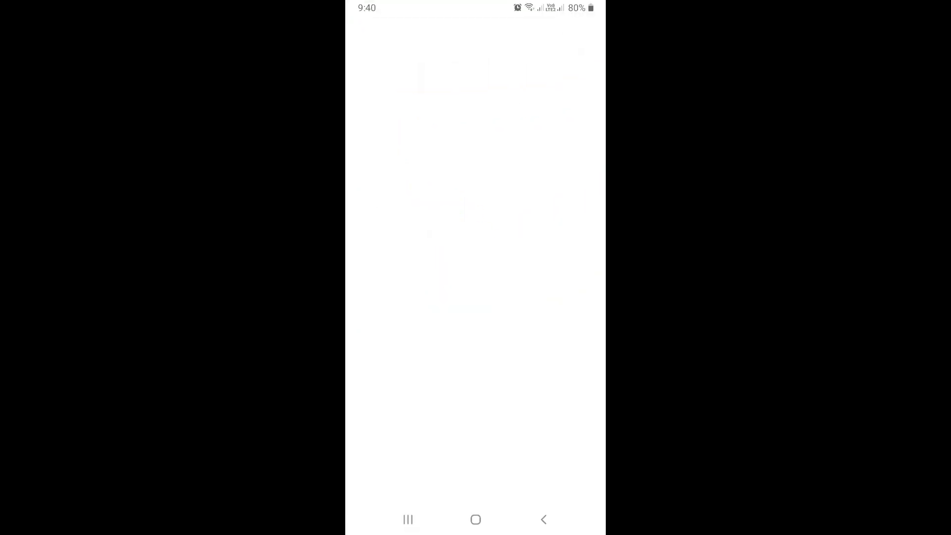
{"action": "left_click", "coordinate": [466, 32]}
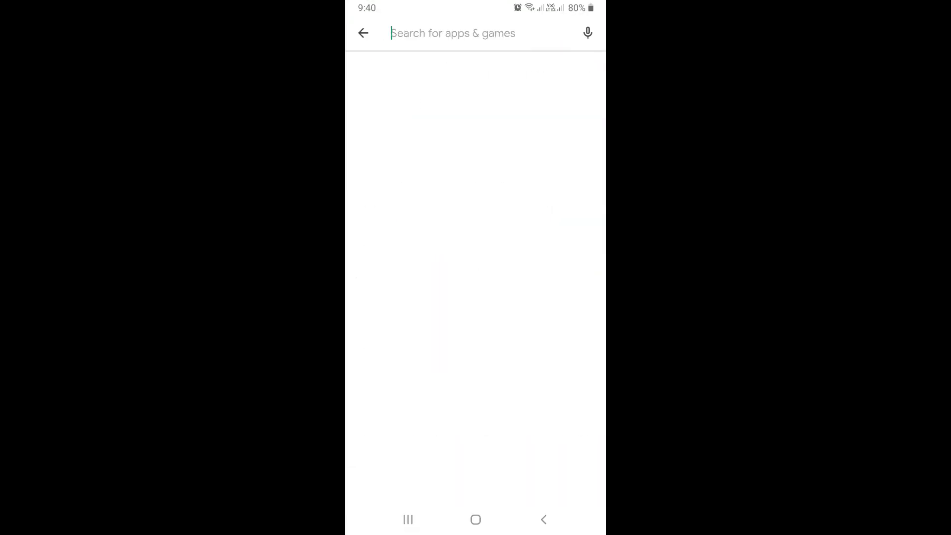
{"action": "type", "text": "tawk"}
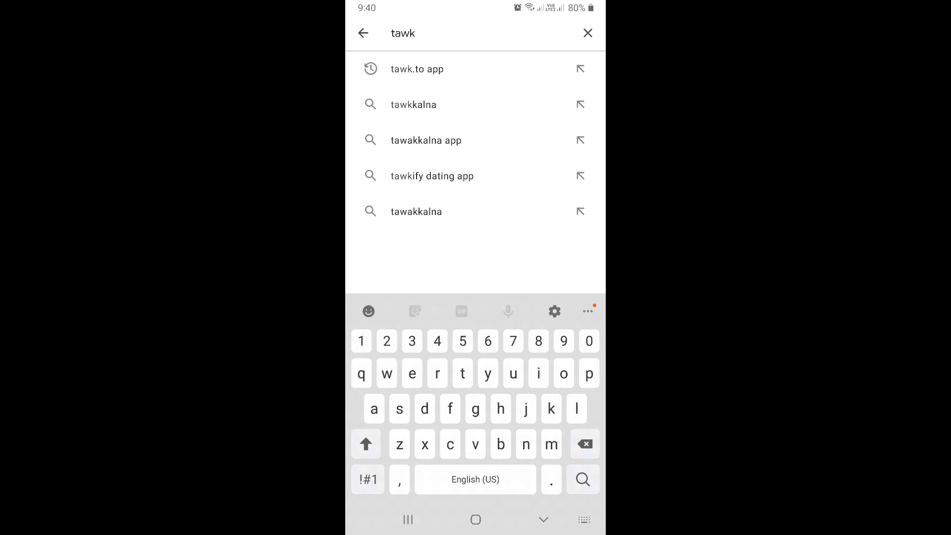
{"action": "type", "text": ".to"}
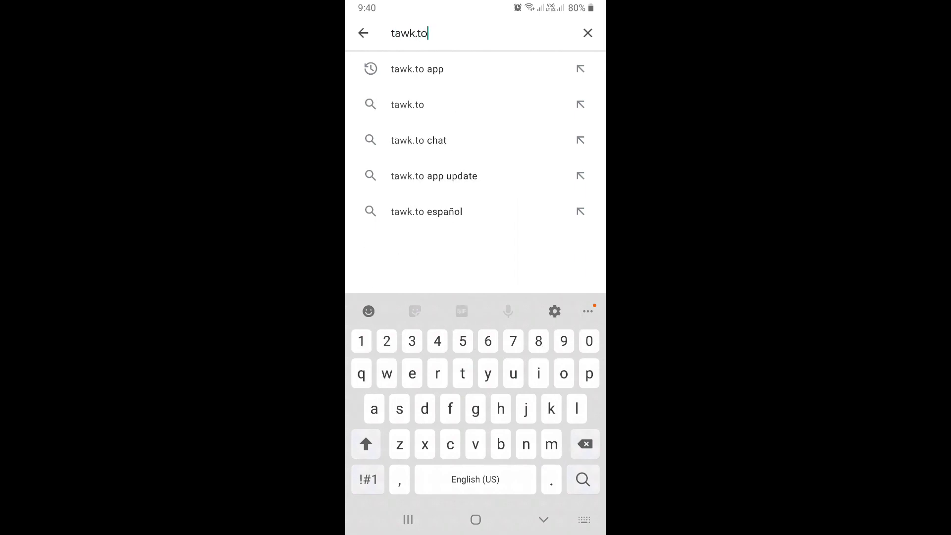
{"action": "left_click", "coordinate": [418, 69]}
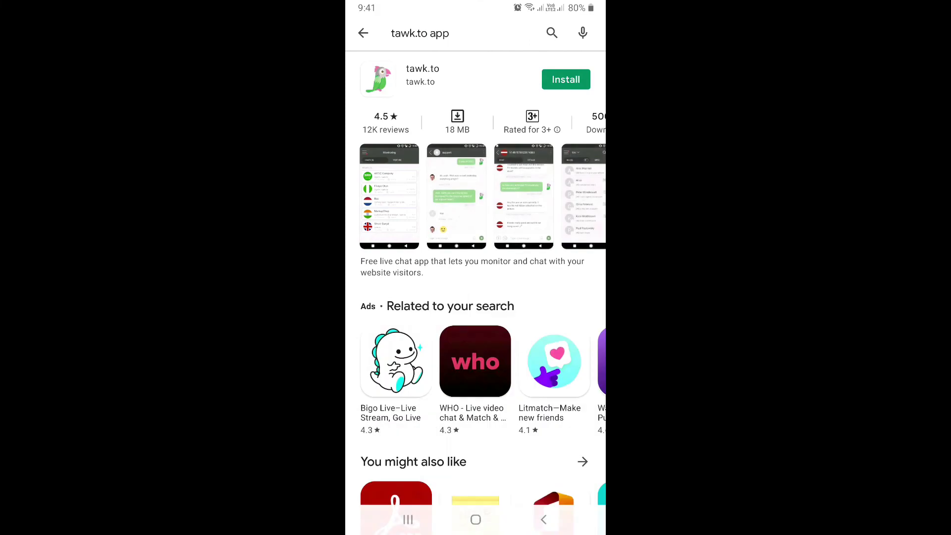
Install the tawk.to app on the phone and open it.
{"action": "left_click", "coordinate": [566, 79]}
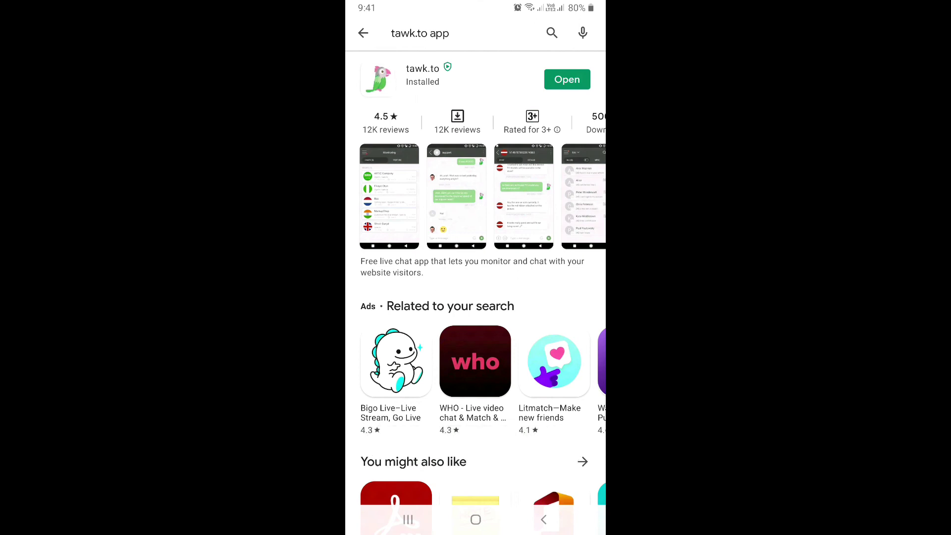
{"action": "left_click", "coordinate": [567, 79]}
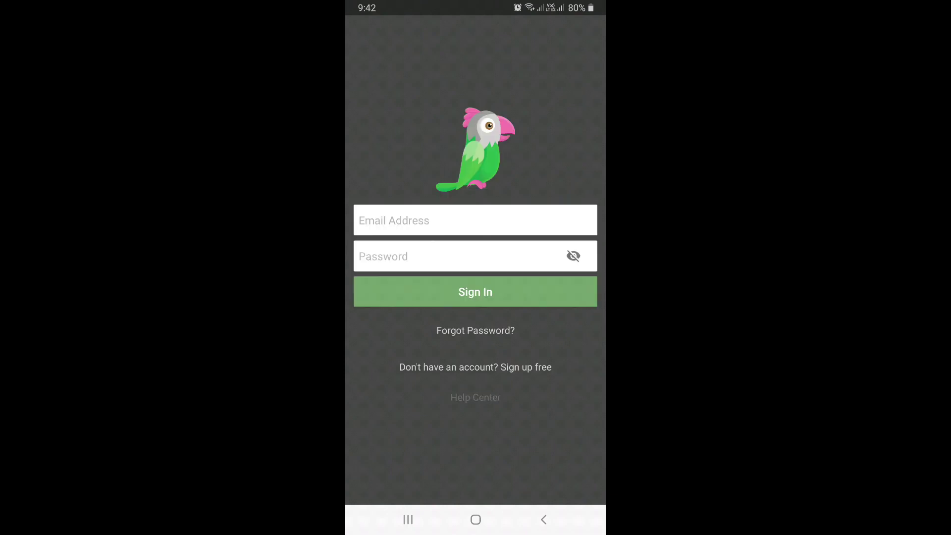
Sign in to the tawk.to phone app with the account e-mail and password, declining to save the login.
{"action": "left_click", "coordinate": [360, 221]}
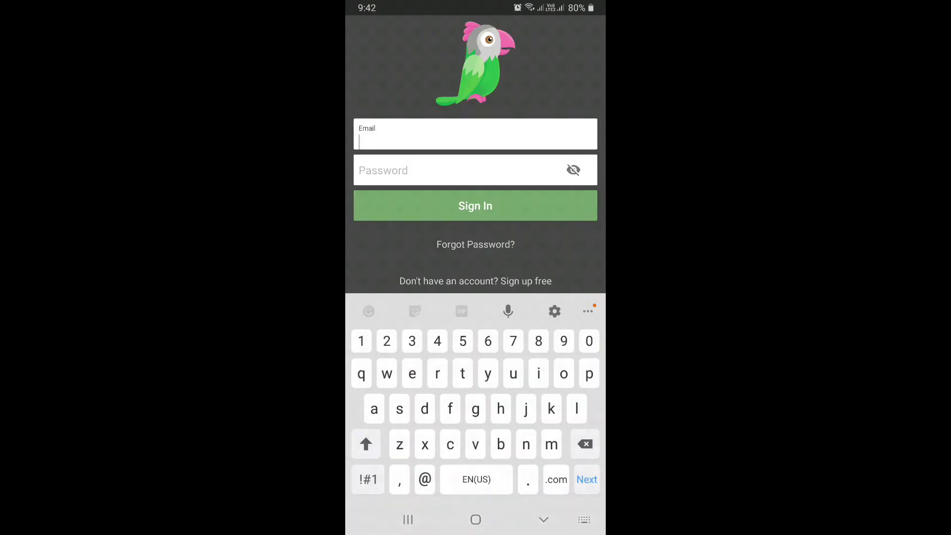
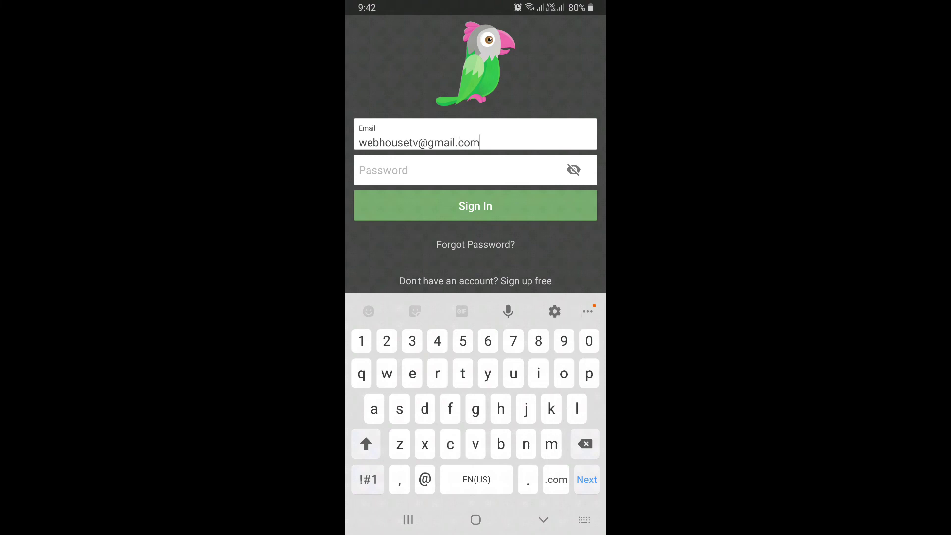
{"action": "key", "text": "Tab"}
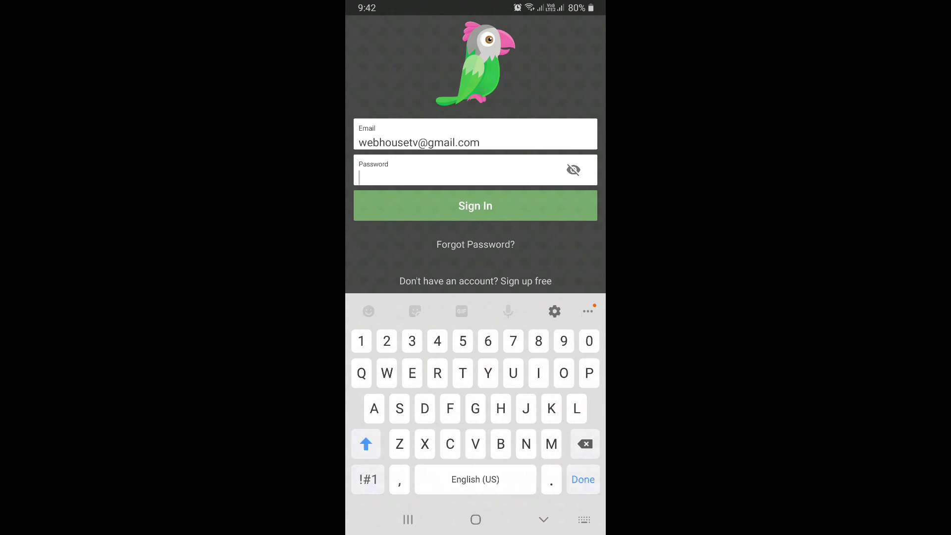
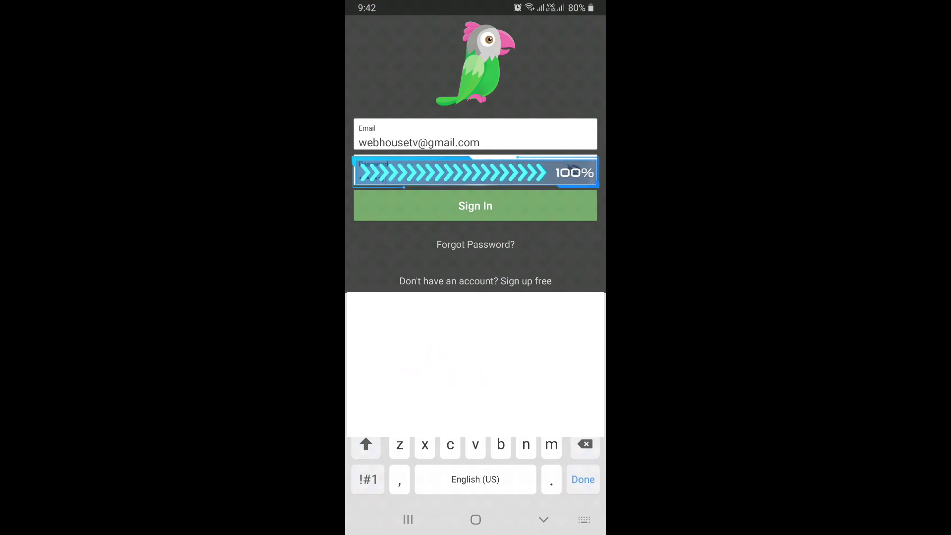
{"action": "left_click", "coordinate": [368, 479]}
{"action": "left_click", "coordinate": [368, 479]}
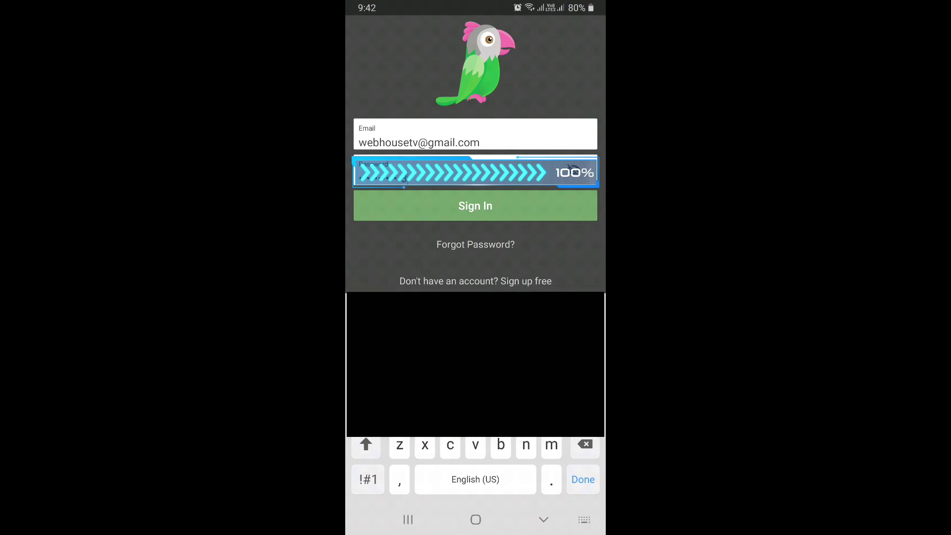
{"action": "key", "text": "Return"}
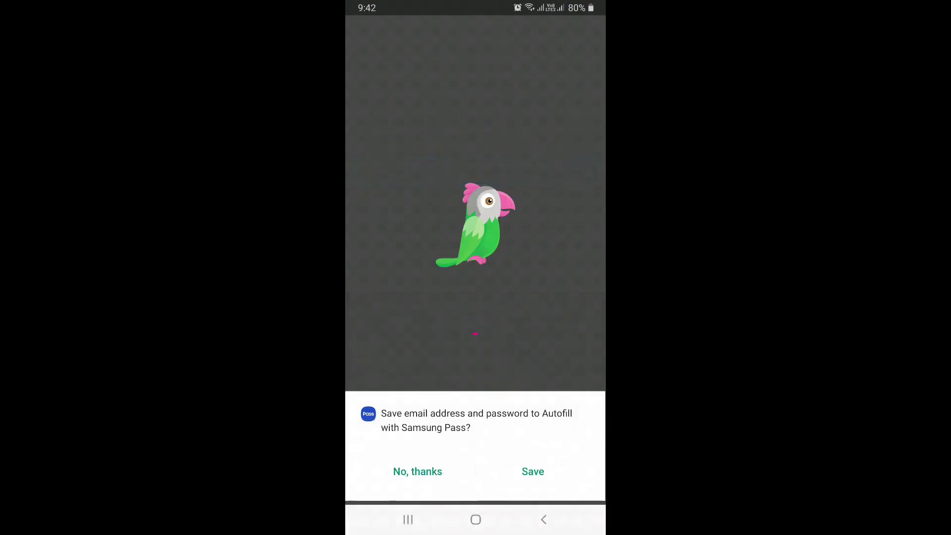
{"action": "left_click", "coordinate": [417, 471]}
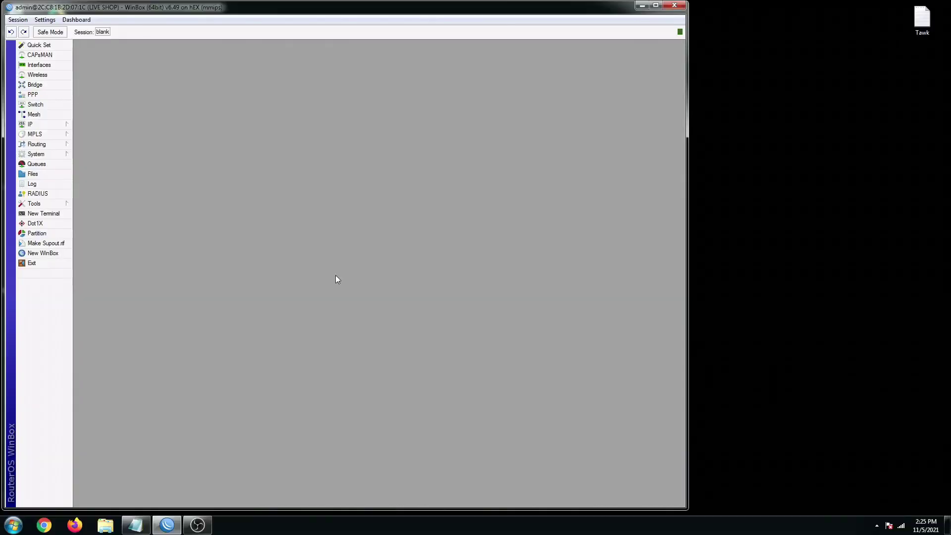
Copy the router's hotspot folder from WinBox Files to the desktop and reopen the saved Tawk script.
{"action": "left_click", "coordinate": [32, 174]}
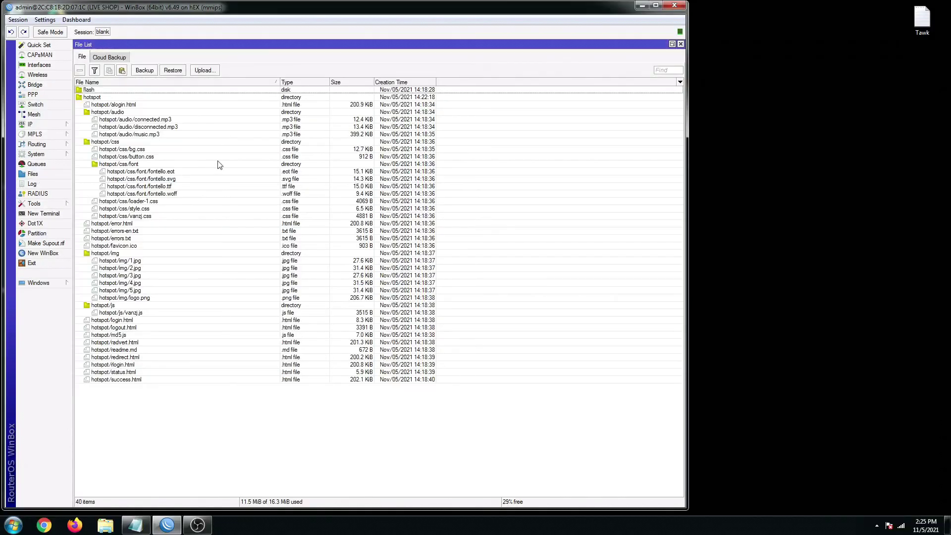
{"action": "left_click", "coordinate": [97, 101]}
{"action": "left_click_drag", "start_coordinate": [98, 102], "coordinate": [881, 26]}
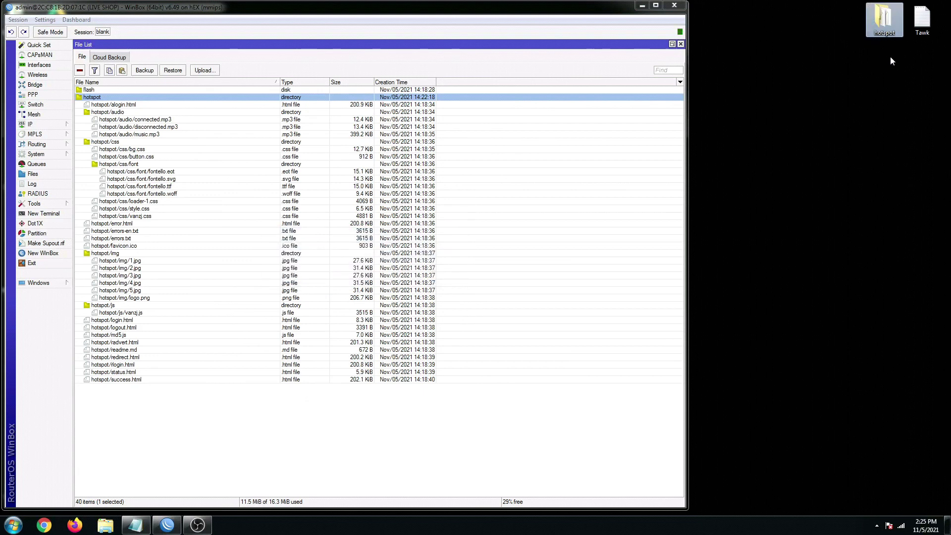
{"action": "double_click", "coordinate": [924, 39]}
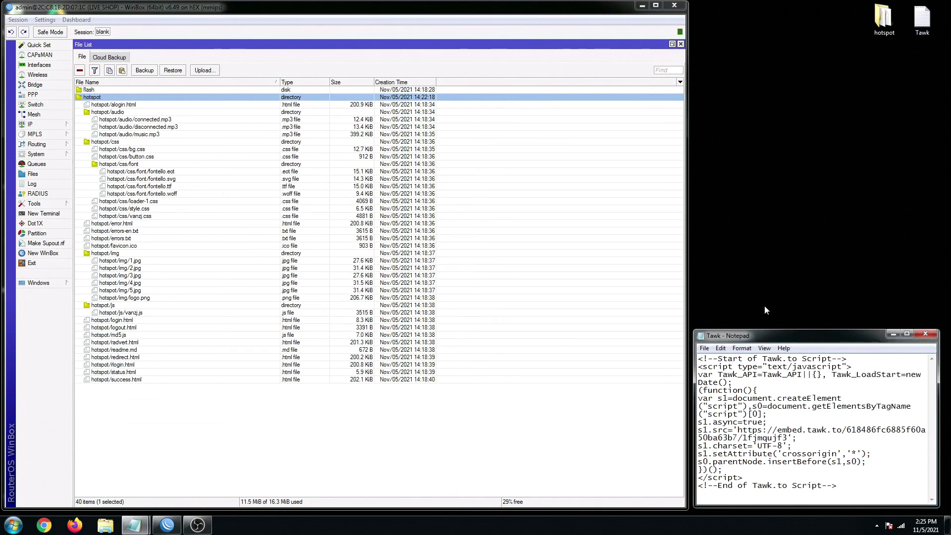
Save the Tawk script from Notepad under the new name 'chat'.
{"action": "left_click", "coordinate": [704, 349]}
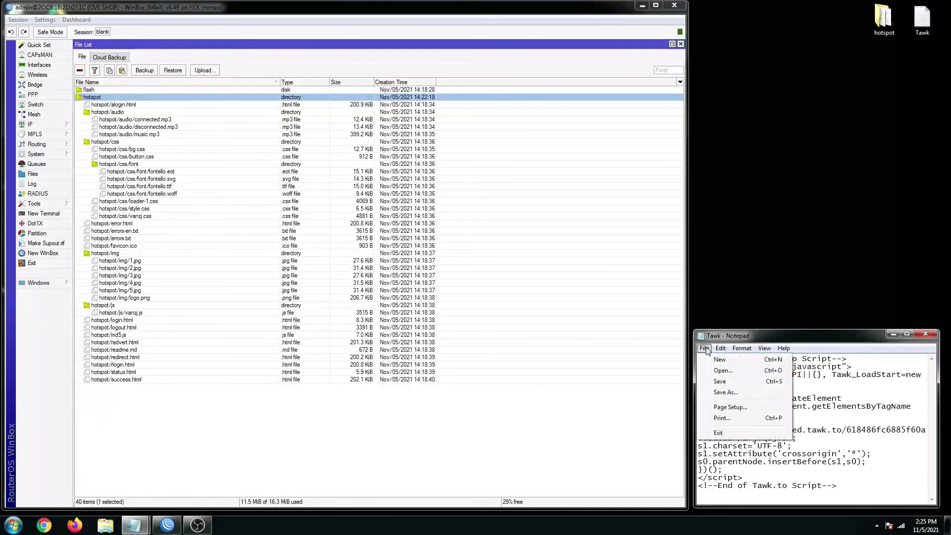
{"action": "left_click", "coordinate": [725, 393]}
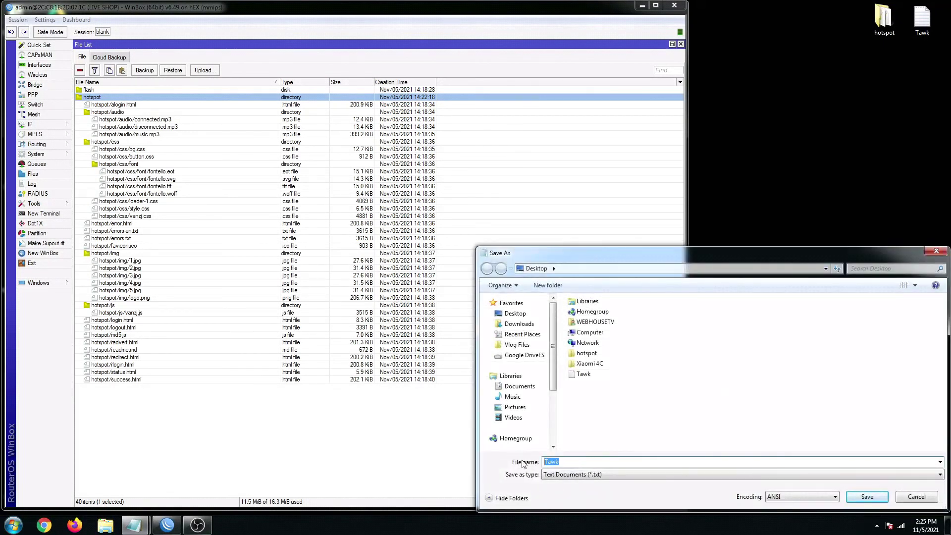
{"action": "type", "text": "chat.js"}
{"action": "left_click", "coordinate": [868, 497]}
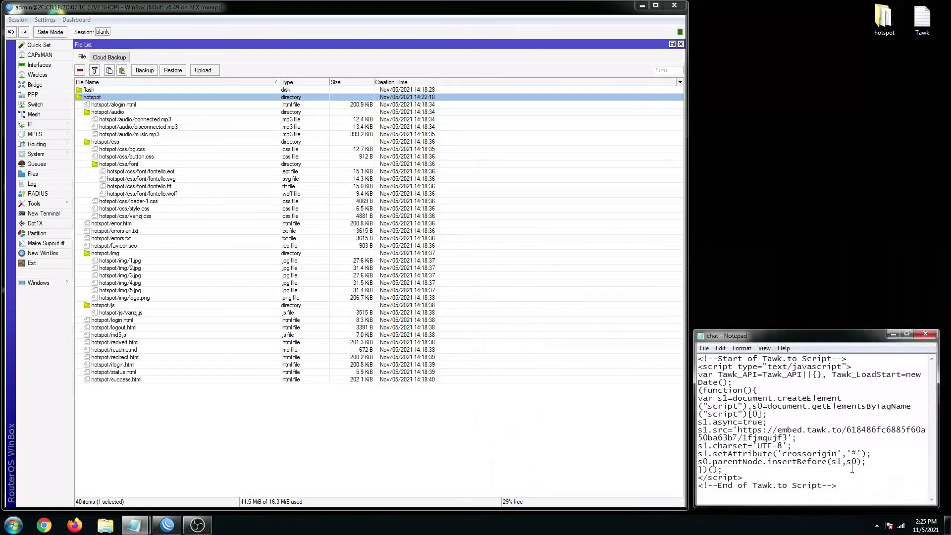
Close Notepad and delete the old Tawk file from the desktop.
{"action": "left_click", "coordinate": [925, 333]}
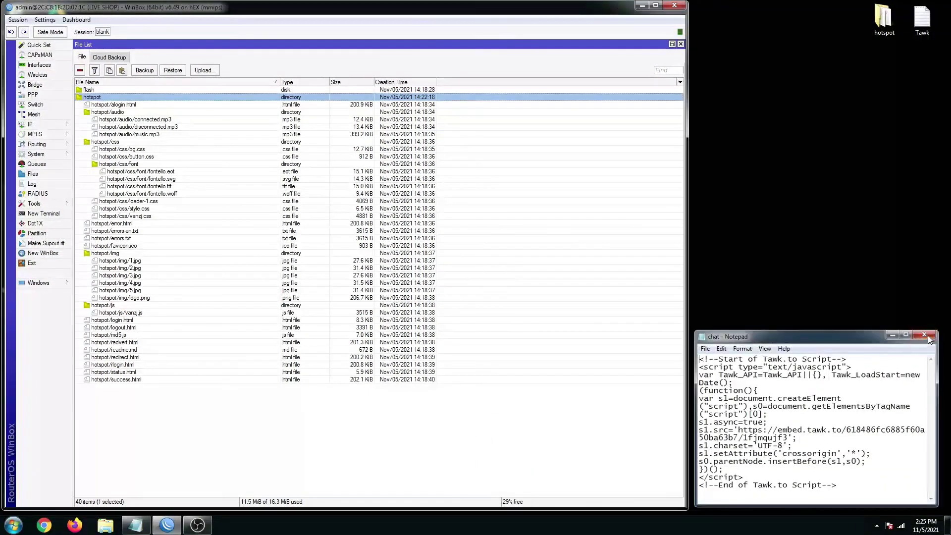
{"action": "left_click", "coordinate": [926, 33]}
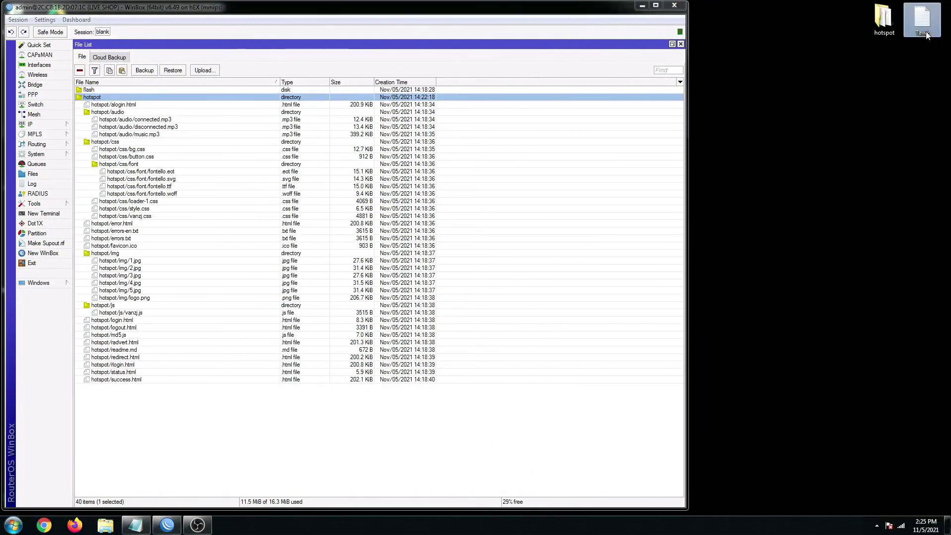
{"action": "key", "text": "Delete"}
{"action": "left_click", "coordinate": [517, 303]}
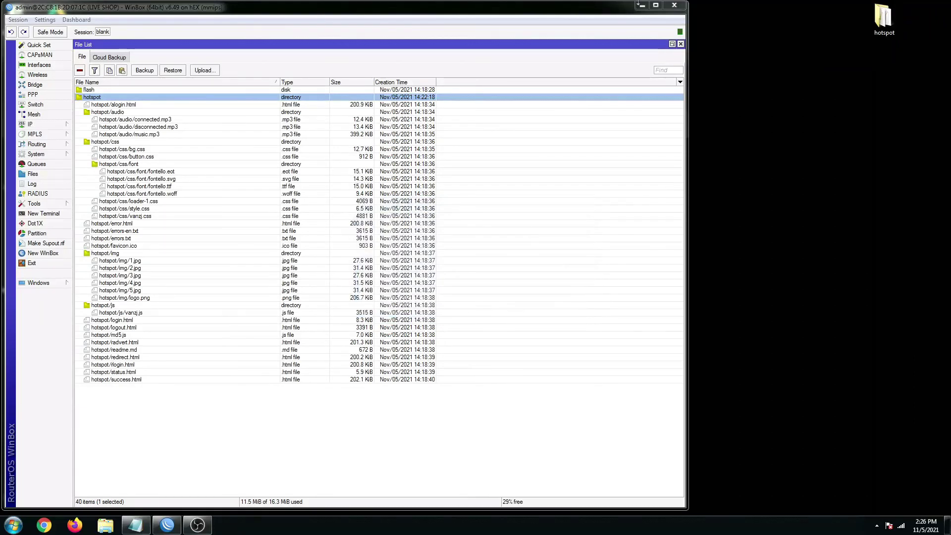
{"action": "left_click", "coordinate": [642, 5]}
Open the desktop hotspot folder and open its login.html in Notepad++.
{"action": "left_click_drag", "start_coordinate": [62, 331], "coordinate": [928, 29]}
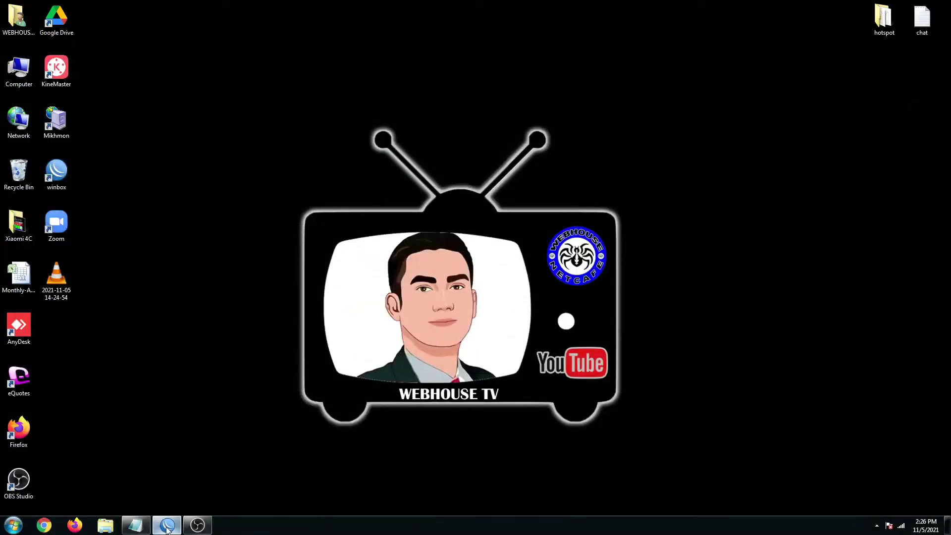
{"action": "left_click", "coordinate": [167, 526]}
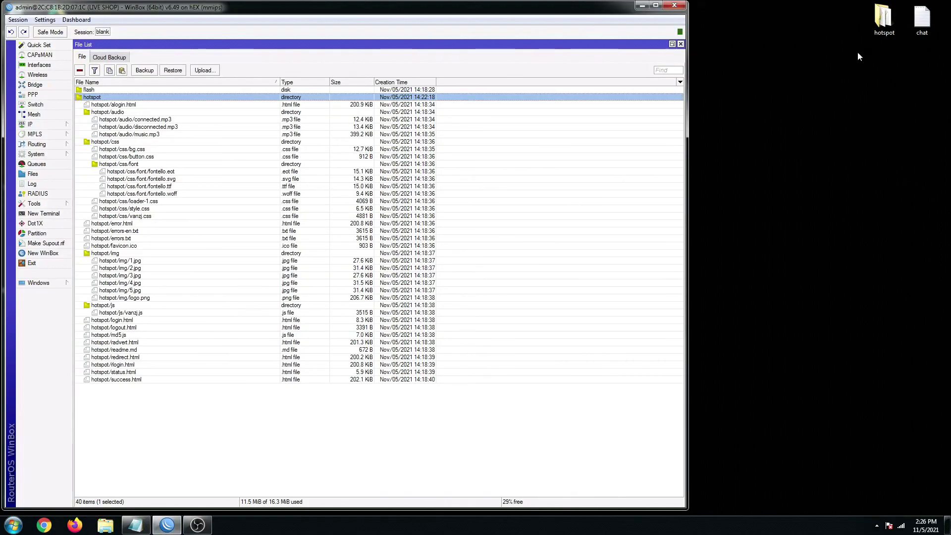
{"action": "double_click", "coordinate": [877, 34]}
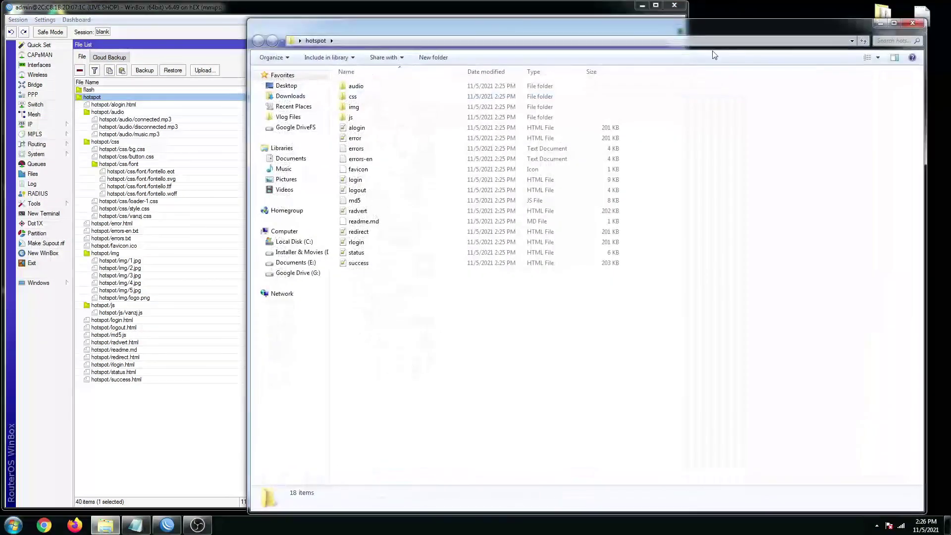
{"action": "left_click_drag", "start_coordinate": [718, 27], "coordinate": [476, 10]}
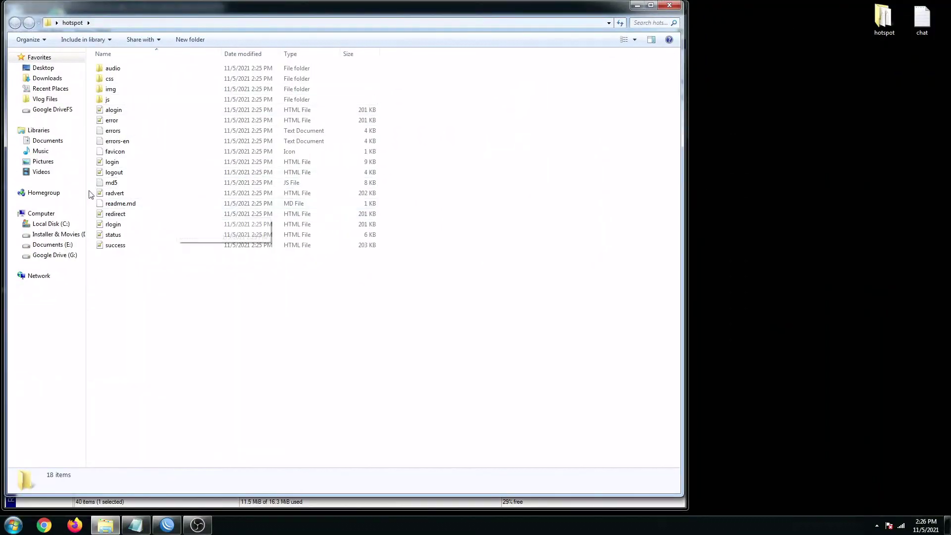
{"action": "right_click", "coordinate": [114, 167]}
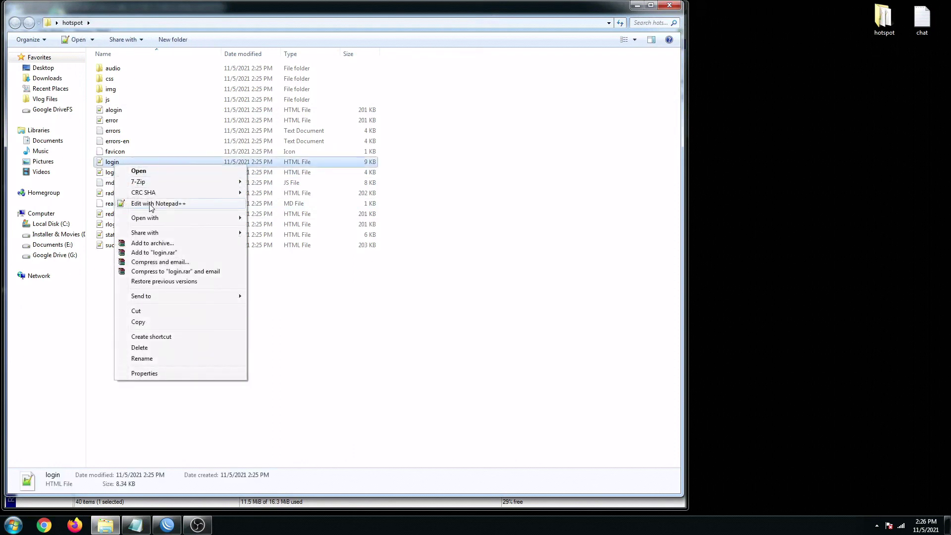
{"action": "left_click", "coordinate": [151, 203]}
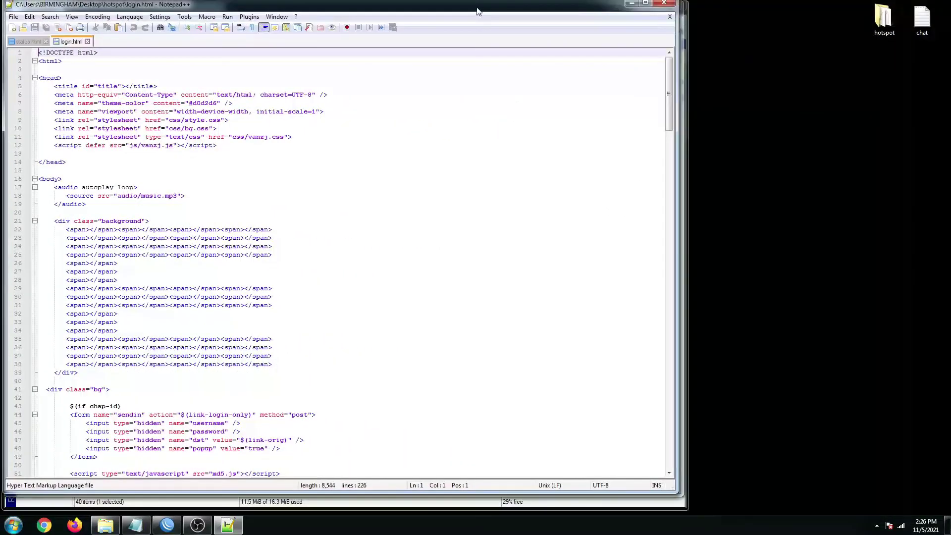
Paste the Tawk.to script from chat onto a new line just before </body> in login.html.
{"action": "left_click", "coordinate": [489, 199]}
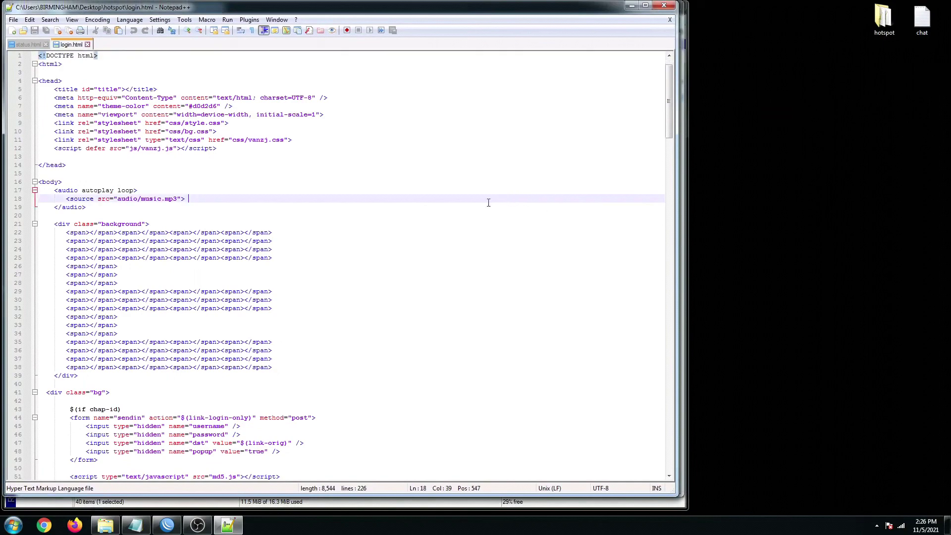
{"action": "scroll", "coordinate": [450, 248], "scroll_direction": "down", "scroll_amount": 20}
{"action": "scroll", "coordinate": [368, 306], "scroll_direction": "down", "scroll_amount": 20}
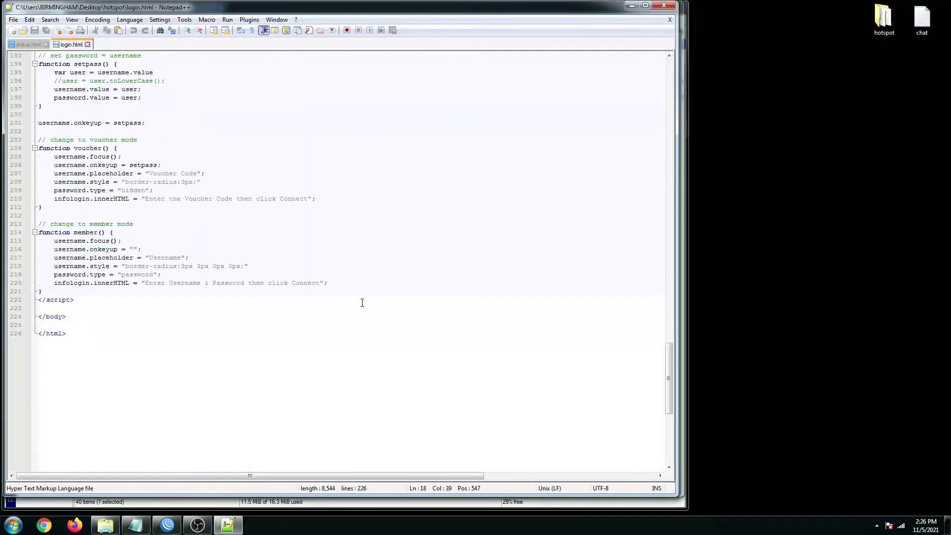
{"action": "scroll", "coordinate": [192, 295], "scroll_direction": "up", "scroll_amount": 5}
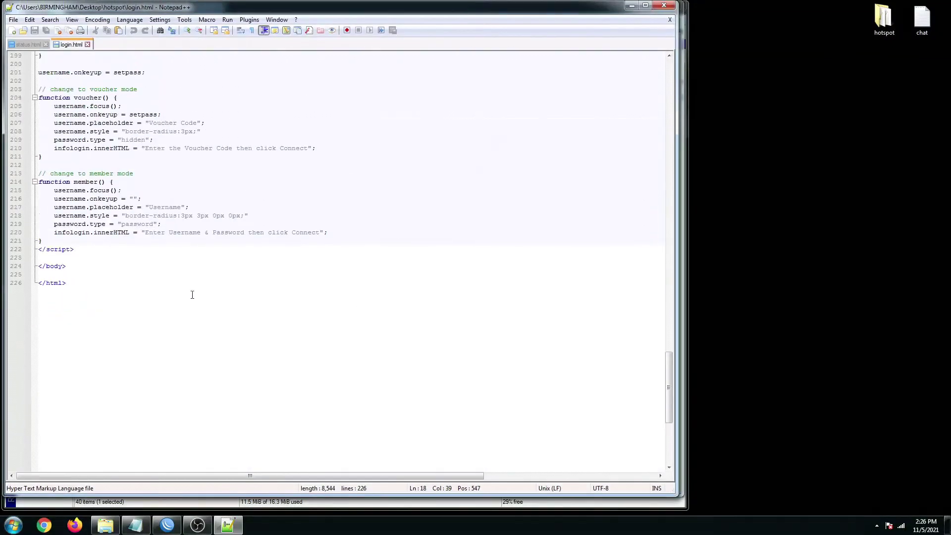
{"action": "left_click", "coordinate": [42, 258]}
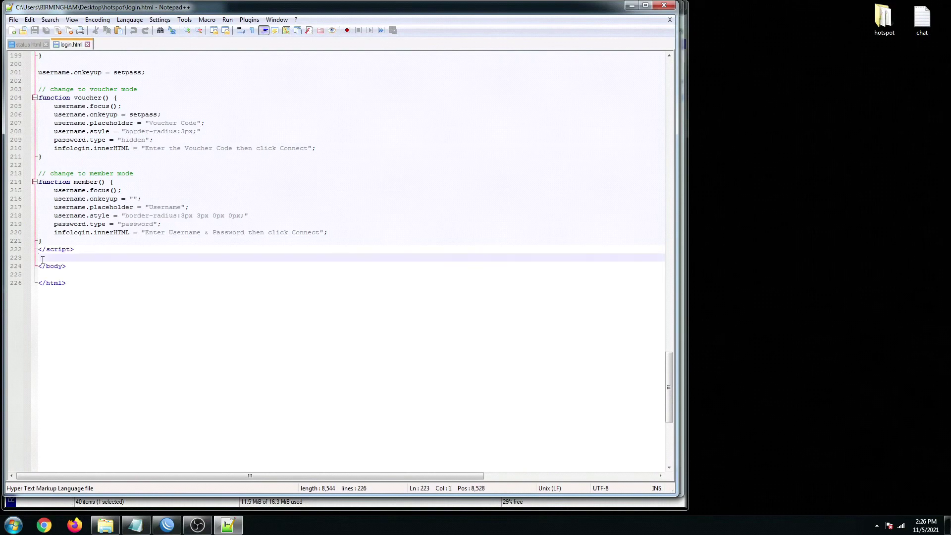
{"action": "key", "text": "Return"}
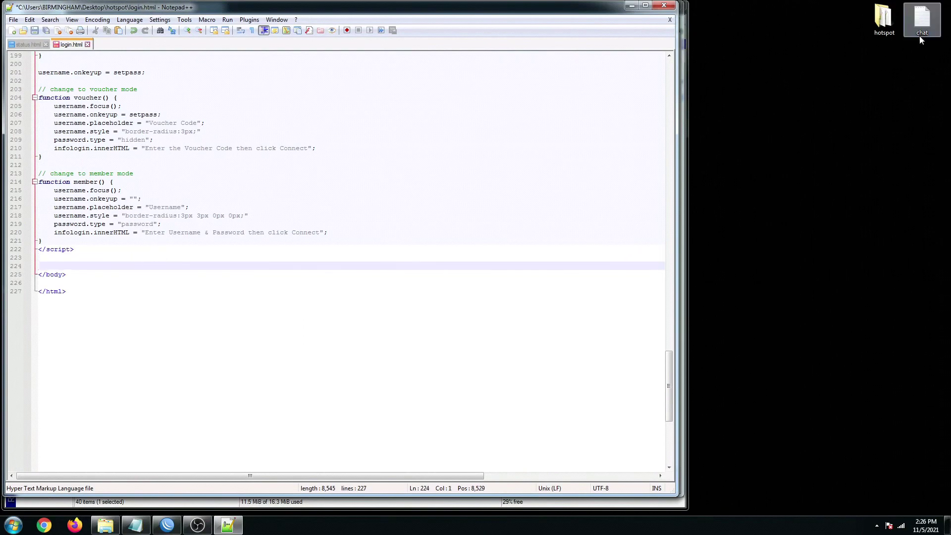
{"action": "double_click", "coordinate": [920, 34]}
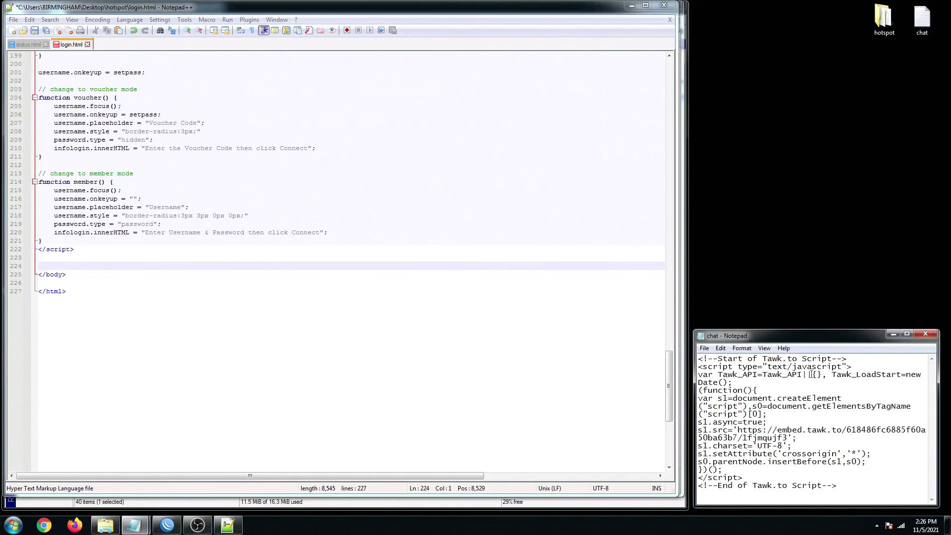
{"action": "key", "text": "ctrl+a"}
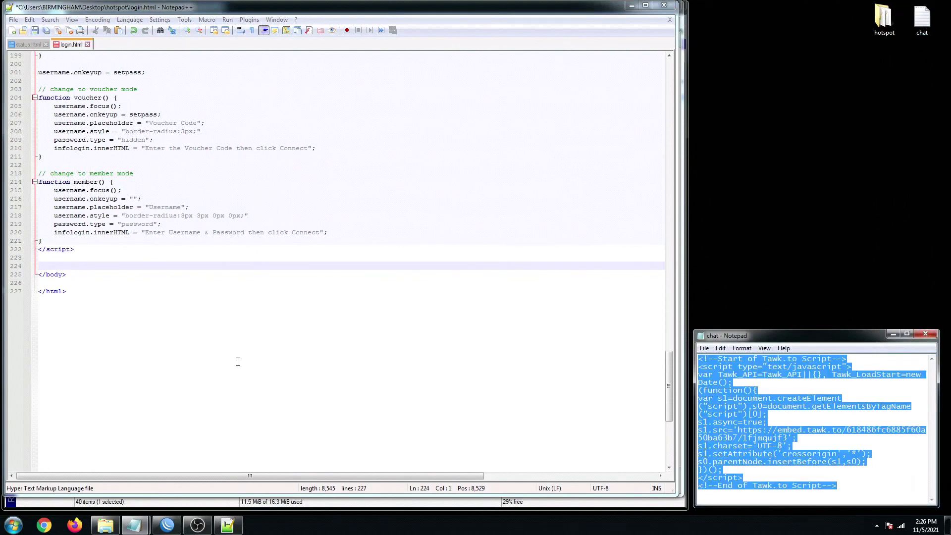
{"action": "key", "text": "ctrl+v"}
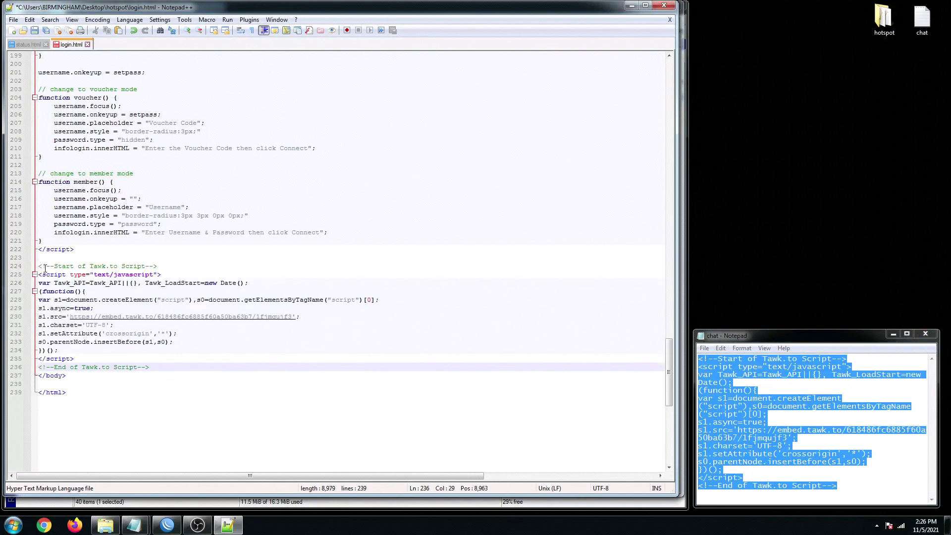
{"action": "key", "text": "Return"}
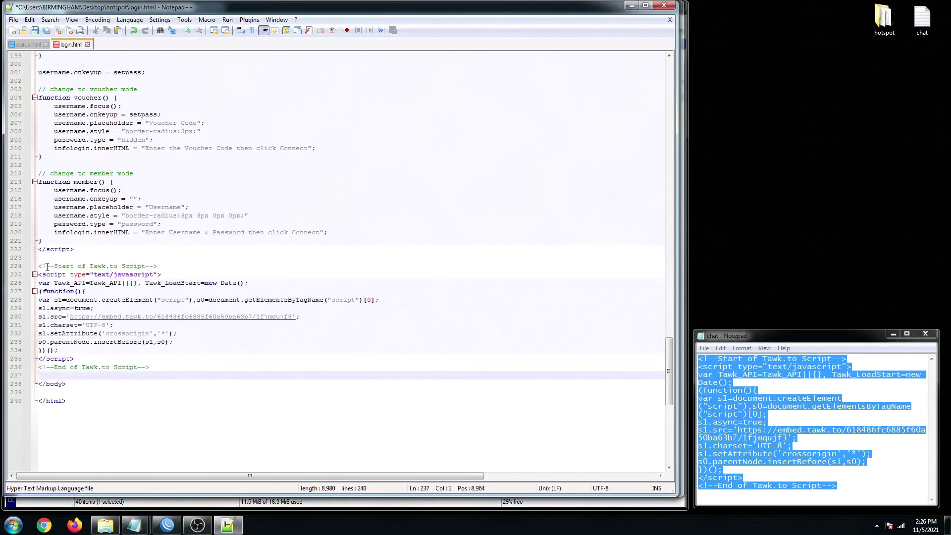
Save login.html and close its tabs and Notepad++.
{"action": "left_click", "coordinate": [35, 30]}
{"action": "left_click", "coordinate": [45, 45]}
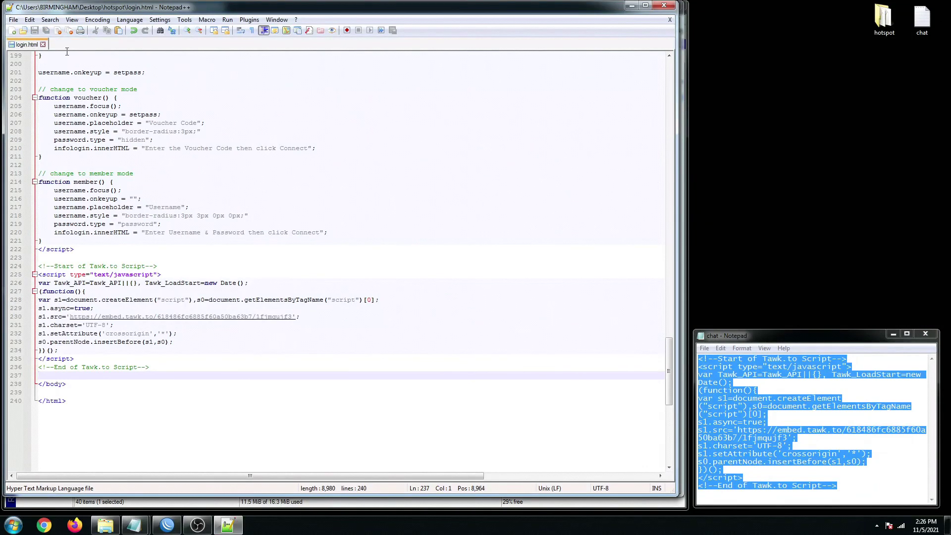
{"action": "left_click", "coordinate": [42, 45]}
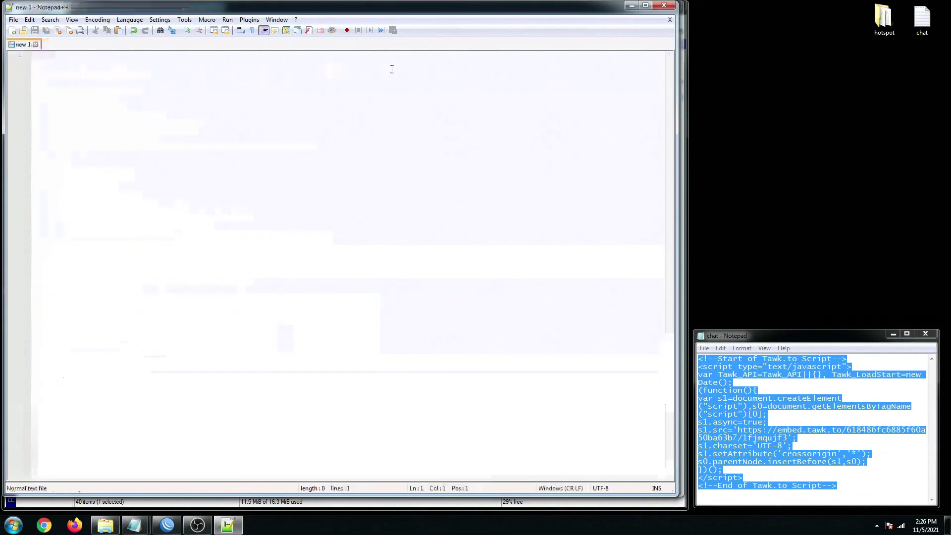
{"action": "left_click", "coordinate": [666, 11]}
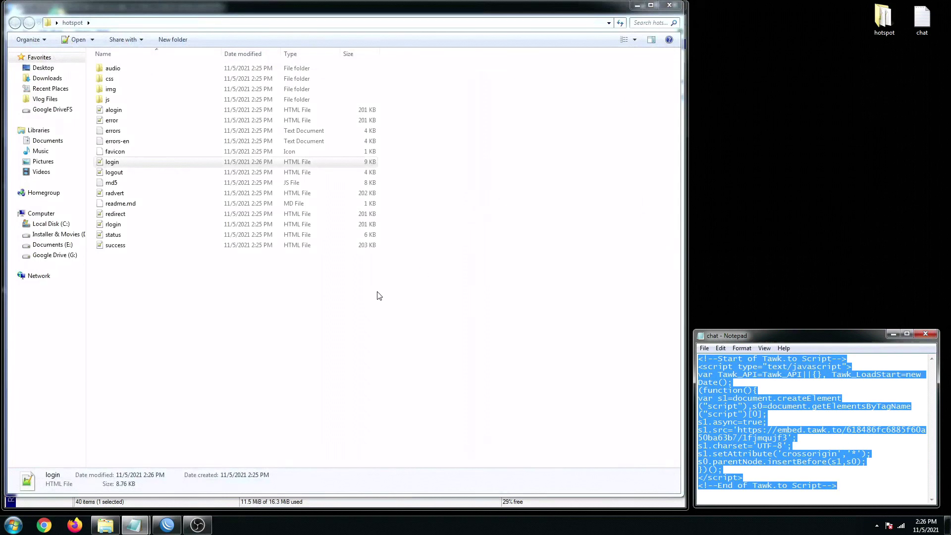
Open status.html from the hotspot folder in Notepad++.
{"action": "left_click", "coordinate": [233, 347]}
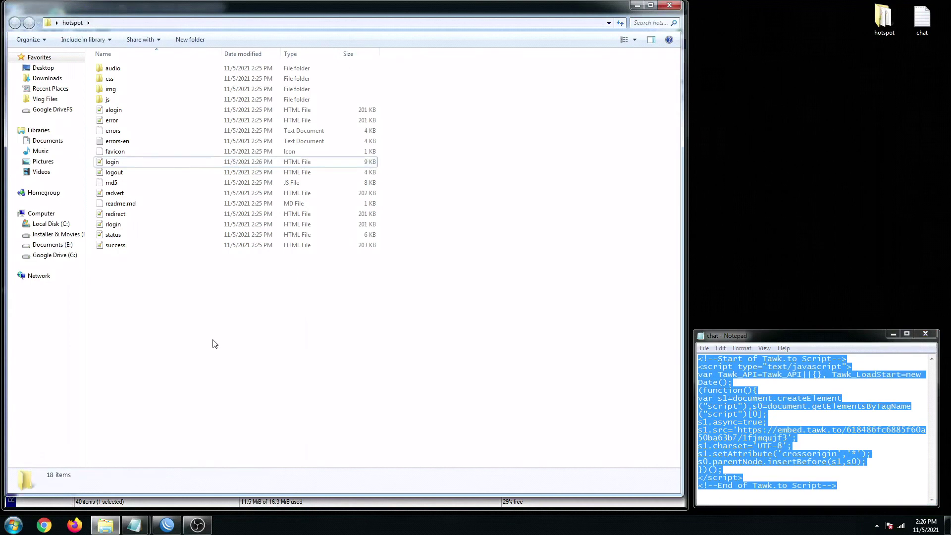
{"action": "right_click", "coordinate": [119, 238]}
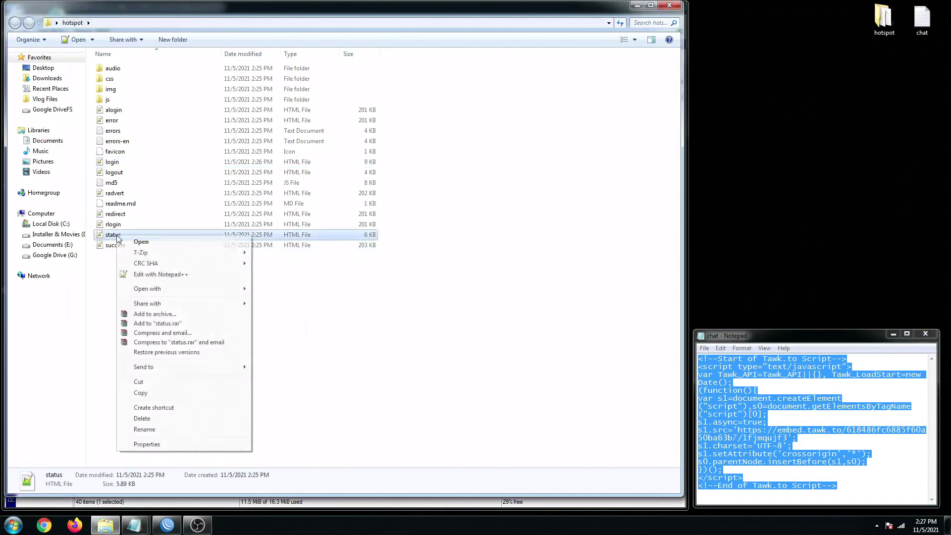
{"action": "mouse_move", "coordinate": [158, 290]}
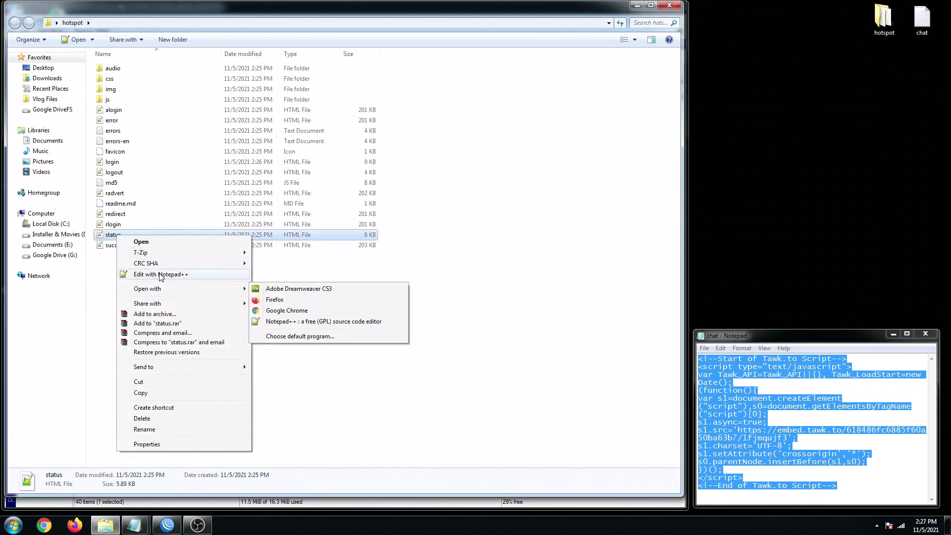
{"action": "left_click", "coordinate": [317, 325]}
Paste the Tawk.to script from the chat notes onto a new line above </body>.
{"action": "scroll", "coordinate": [178, 260], "scroll_direction": "down", "scroll_amount": 20}
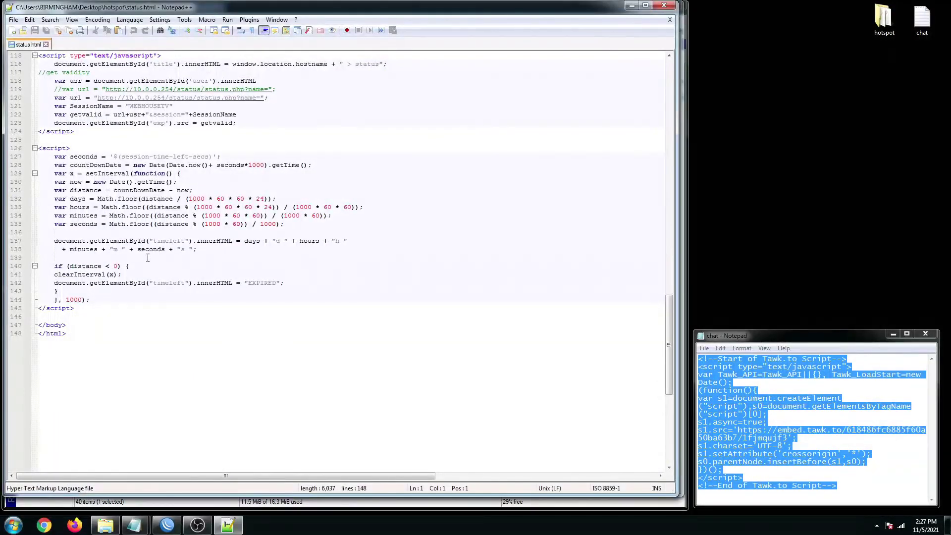
{"action": "left_click", "coordinate": [72, 317]}
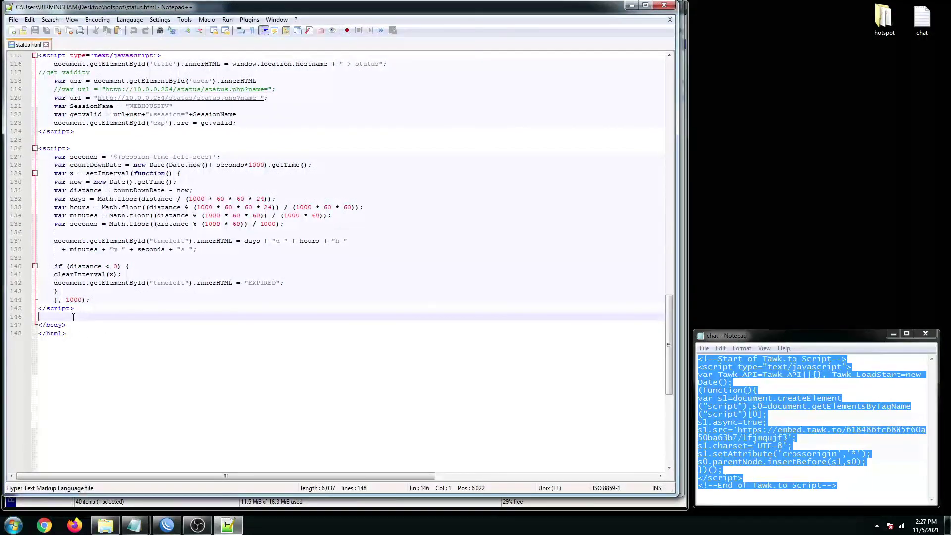
{"action": "key", "text": "Return"}
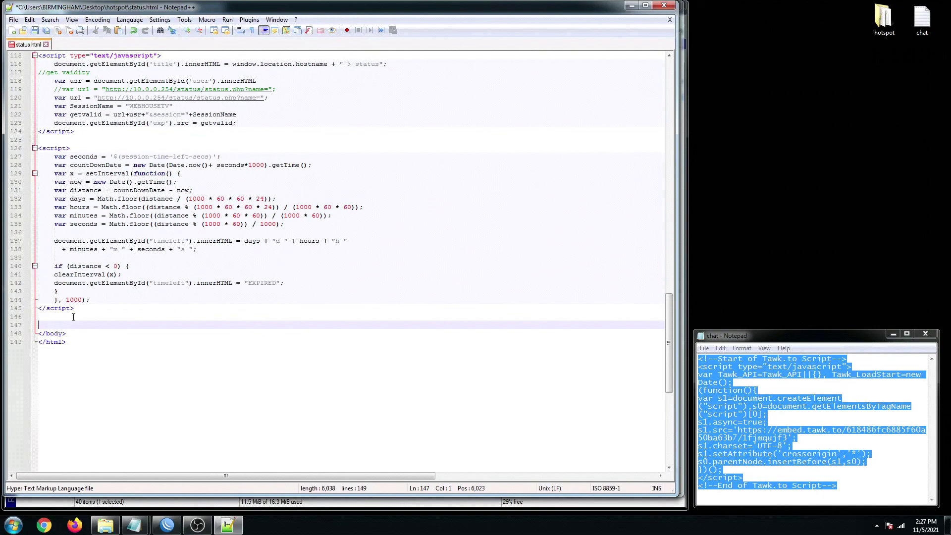
{"action": "left_click", "coordinate": [772, 422]}
{"action": "key", "text": "ctrl+a"}
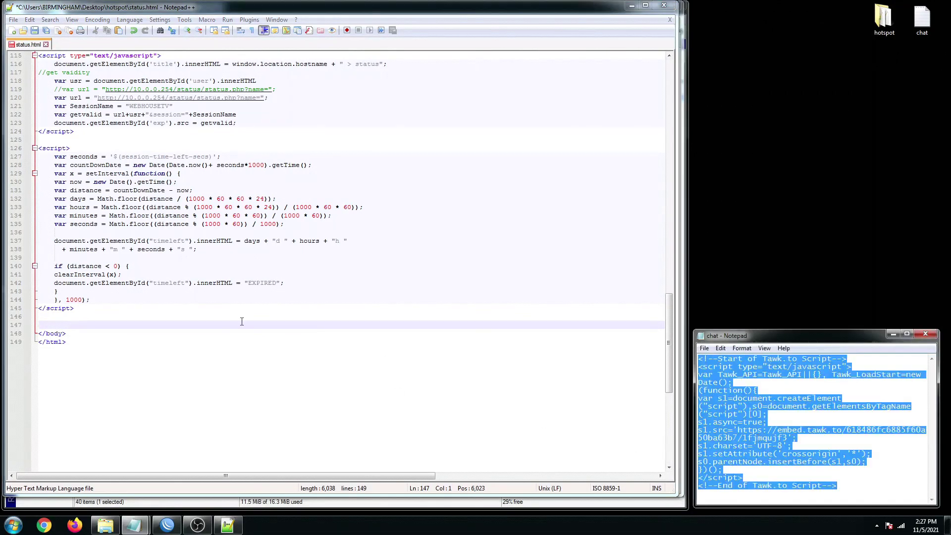
{"action": "type", "text": "<!--Start of Tawk.to Script--> <script type=\"text/javascript\"> var Tawk_API=Tawk_API||{}, Tawk_LoadStart=new Date(); (function(){ var s1=document.createElement(\"script\"),s0=document.getElementsByTagName(\"script\")[0]; s1.async=true; s1.src='https://embed.tawk.to/618486fc6885f60a50ba63b7/1fjmqujf3'; s1.charset='UTF-8'; s1.setAttribute('crossorigin','*'); s0.parentNode.insertBefore(s1,s0); })(); </script> <!--End of Tawk.to Script-->"}
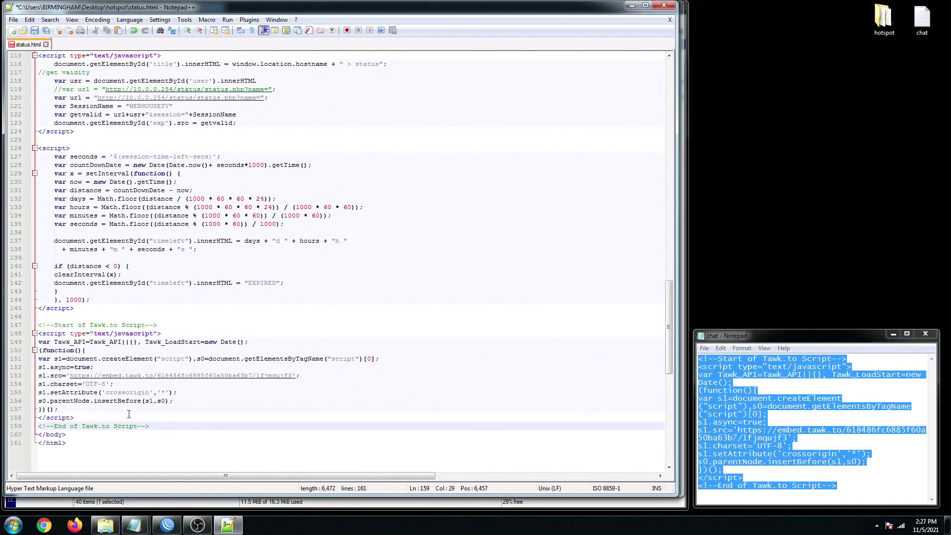
{"action": "key", "text": "Return"}
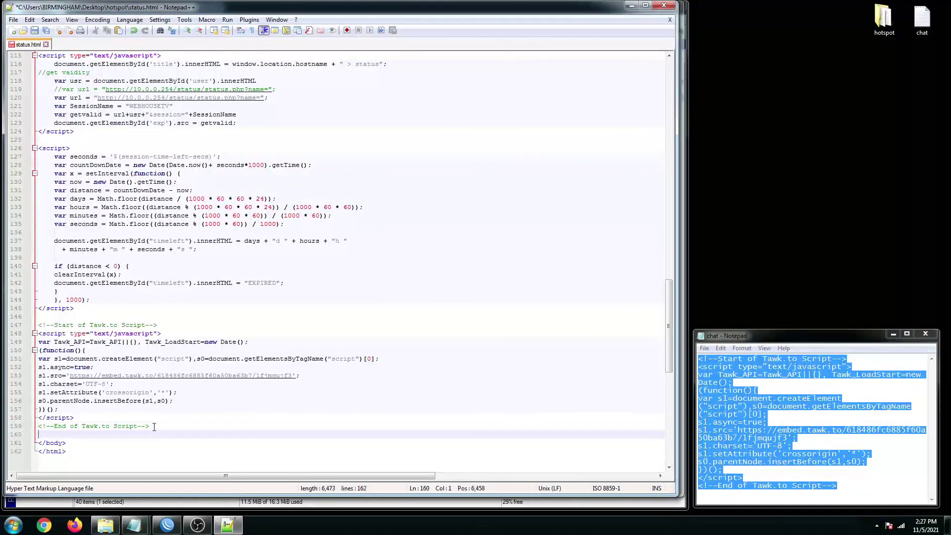
Save status.html, then close Notepad++ and the hotspot folder window.
{"action": "left_click", "coordinate": [35, 30]}
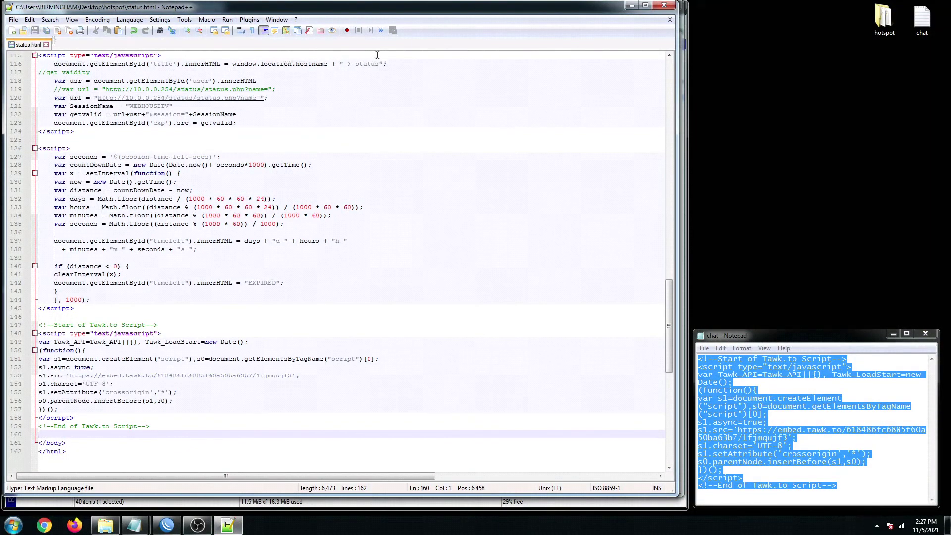
{"action": "left_click", "coordinate": [45, 44]}
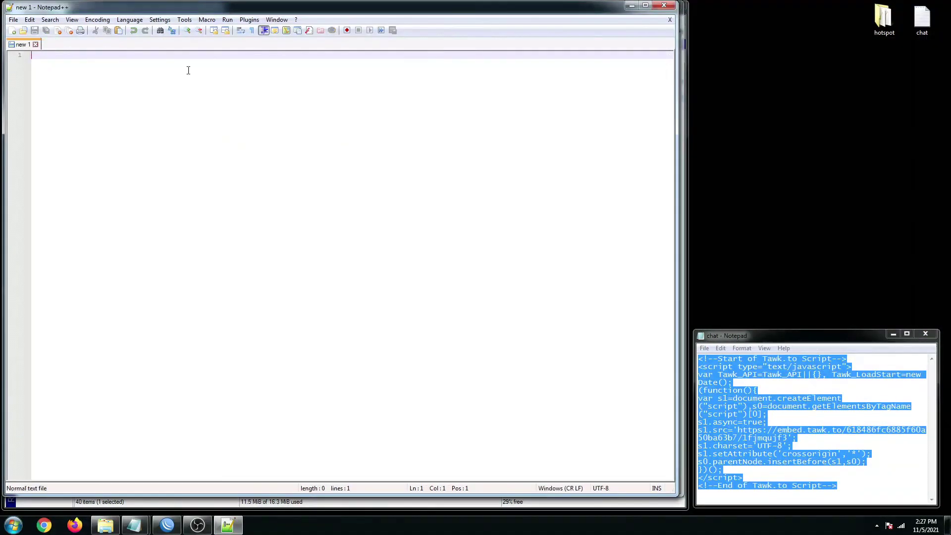
{"action": "left_click", "coordinate": [666, 7]}
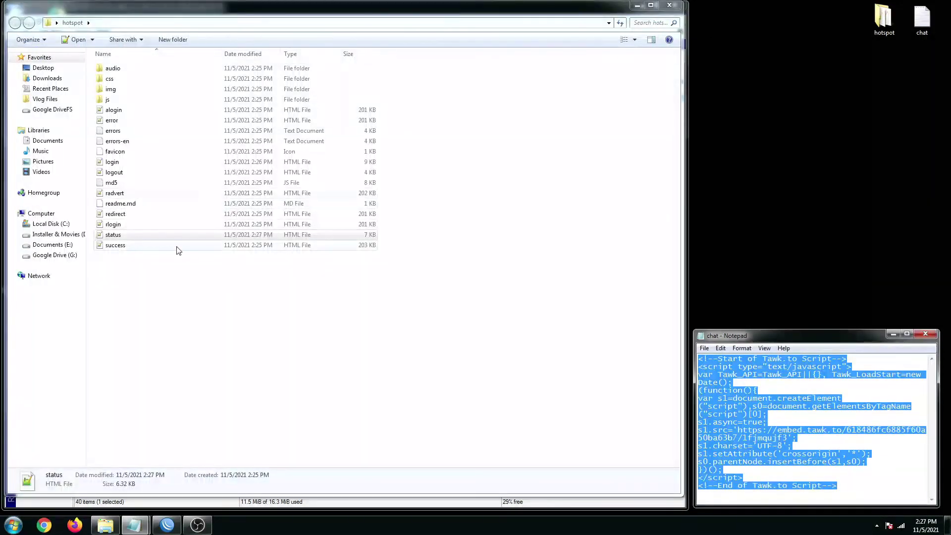
{"action": "left_click", "coordinate": [669, 6]}
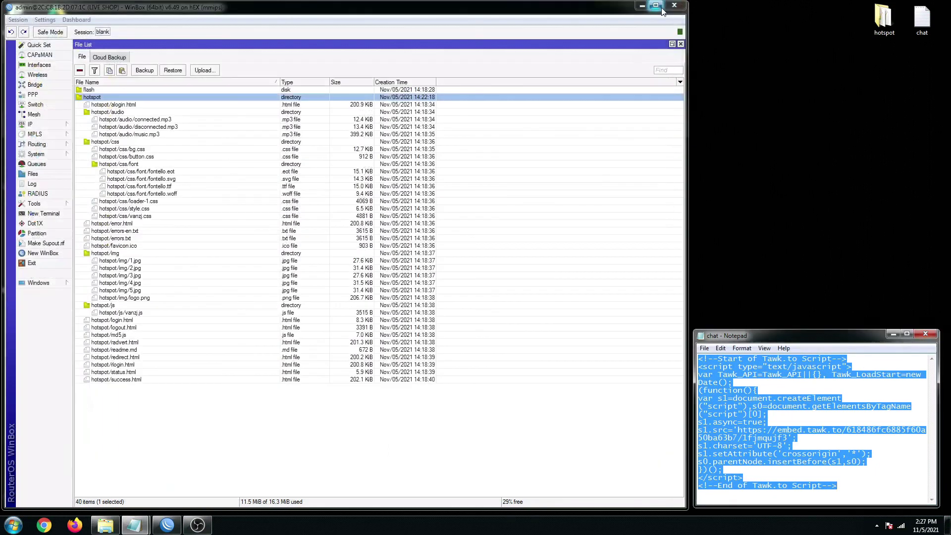
Move the chat file into the desktop hotspot folder and delete the router's old hotspot directory.
{"action": "left_click", "coordinate": [930, 337]}
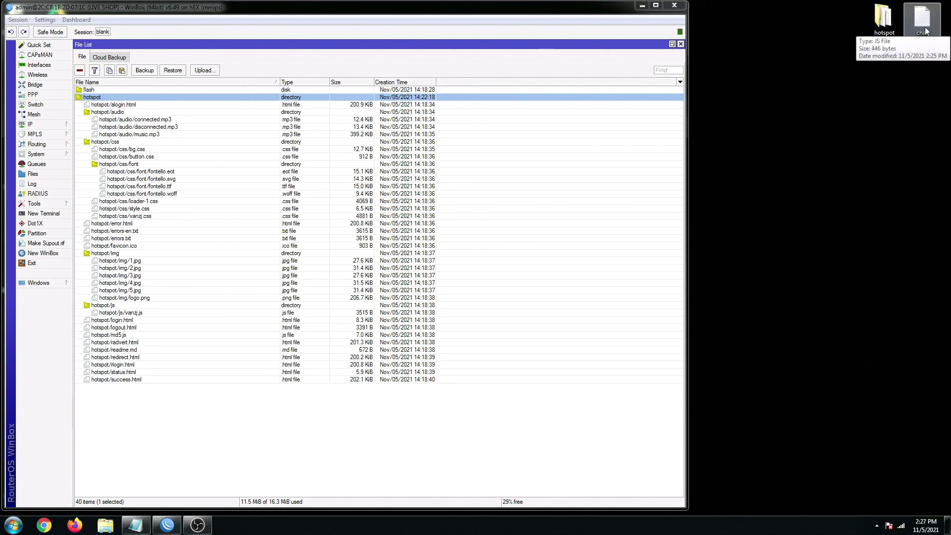
{"action": "left_click_drag", "start_coordinate": [924, 25], "coordinate": [886, 34]}
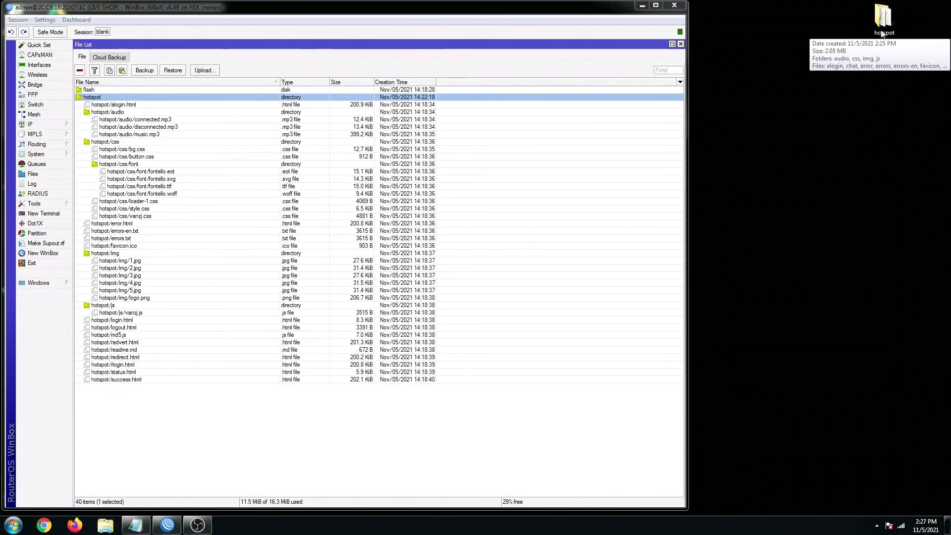
{"action": "left_click", "coordinate": [118, 119]}
{"action": "left_click", "coordinate": [98, 98]}
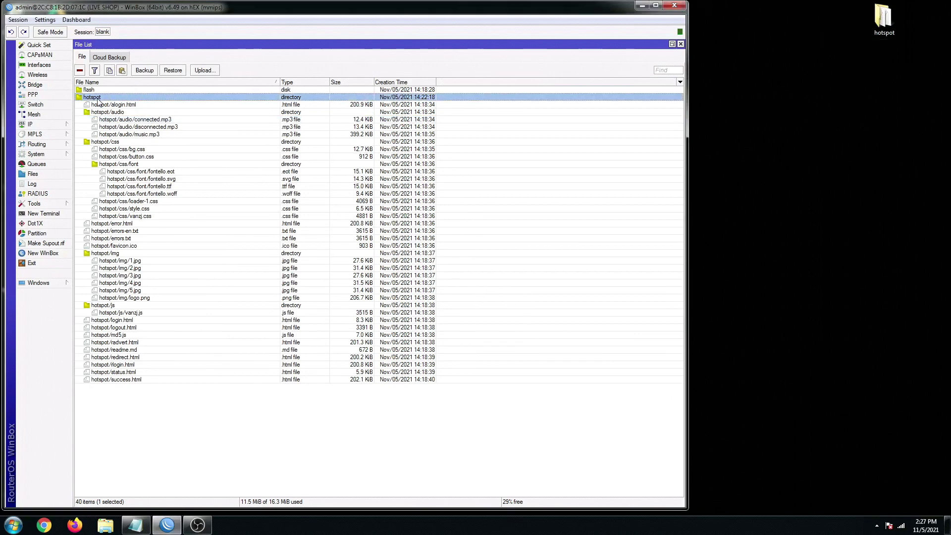
{"action": "left_click", "coordinate": [79, 71]}
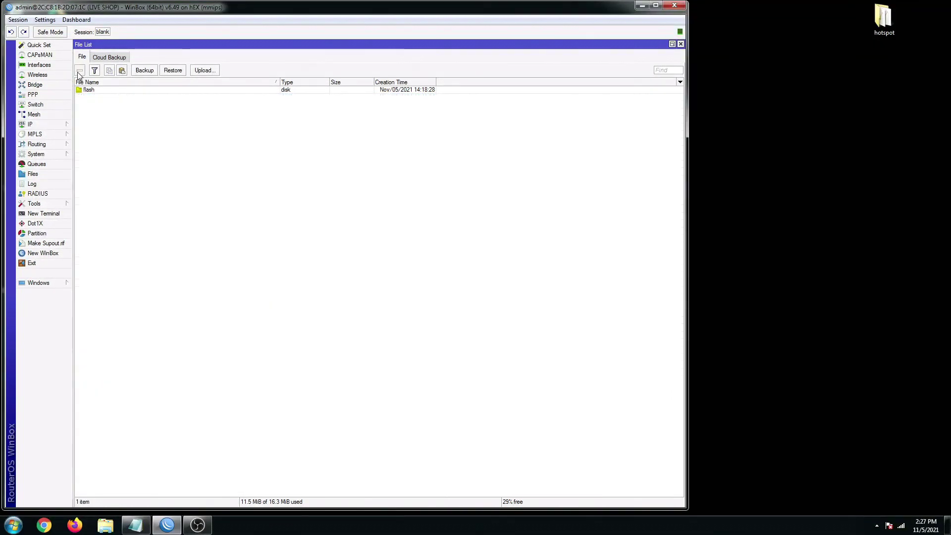
Upload the updated hotspot folder to the router, verify chat.js, then open IP > Hotspot.
{"action": "left_click", "coordinate": [884, 20]}
{"action": "left_click_drag", "start_coordinate": [887, 23], "coordinate": [97, 95]}
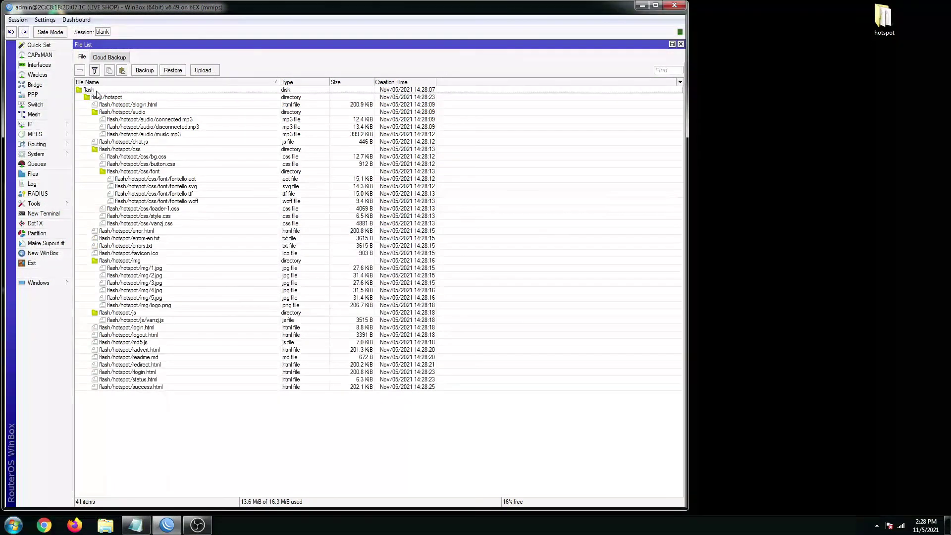
{"action": "left_click", "coordinate": [151, 144]}
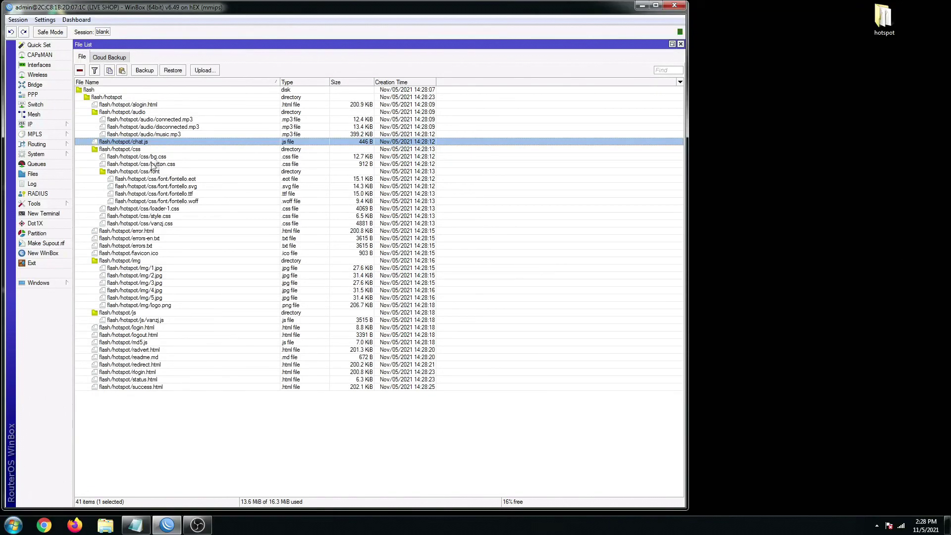
{"action": "left_click", "coordinate": [31, 124]}
{"action": "left_click", "coordinate": [102, 214]}
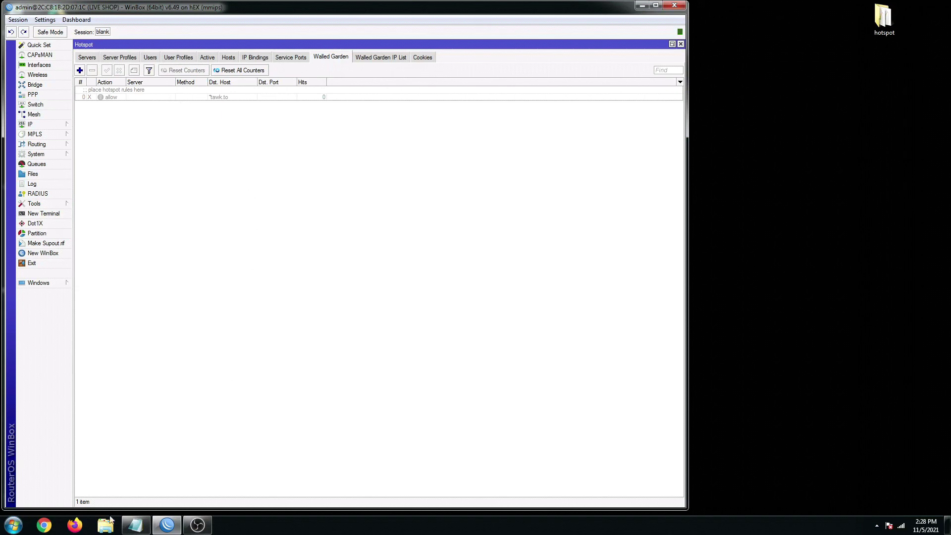
Add a walled garden allow rule with Dst. Host *tawk.to pasted from the notes.
{"action": "left_click", "coordinate": [135, 525]}
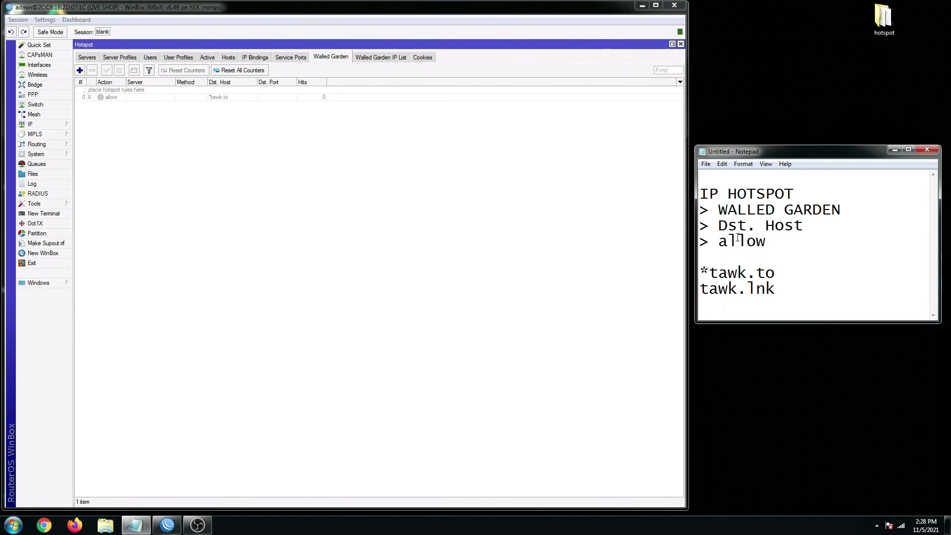
{"action": "left_click_drag", "start_coordinate": [770, 279], "coordinate": [696, 279]}
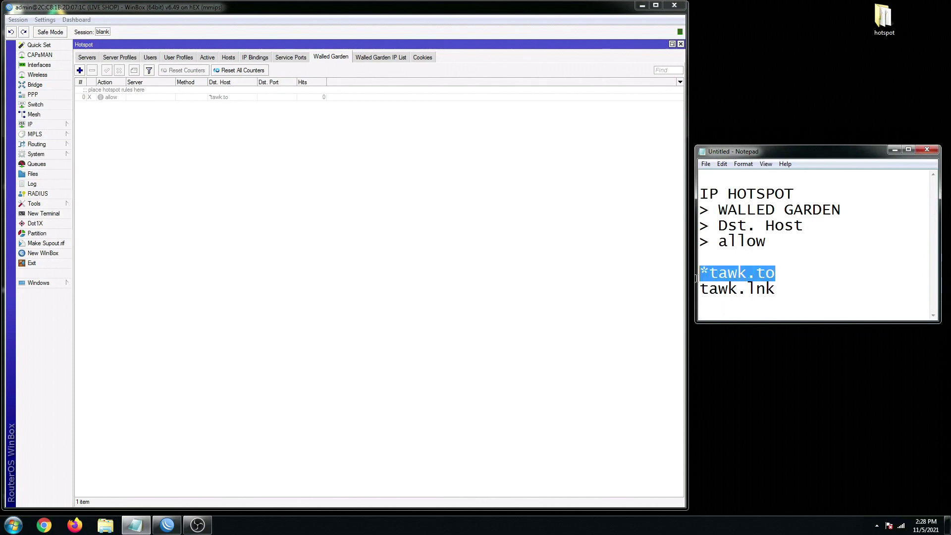
{"action": "left_click_drag", "start_coordinate": [779, 290], "coordinate": [692, 296]}
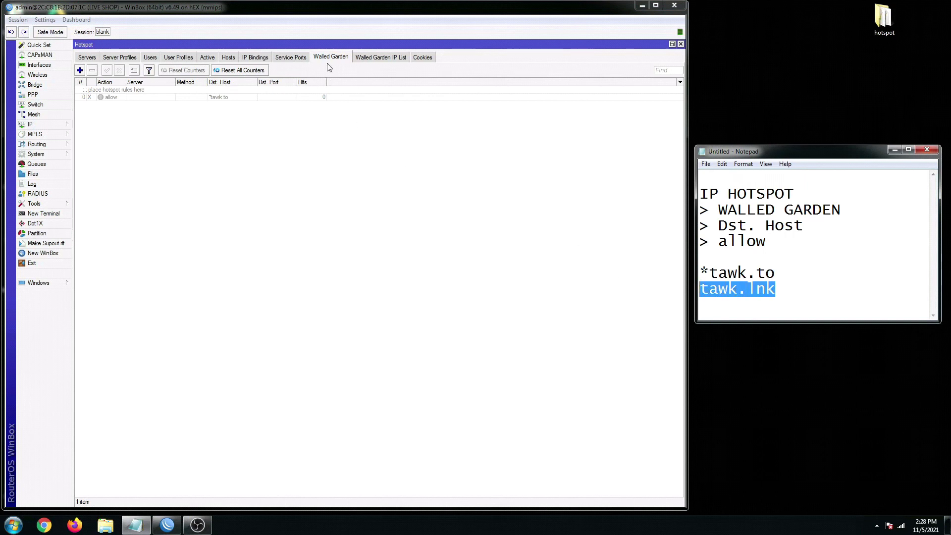
{"action": "left_click", "coordinate": [80, 70]}
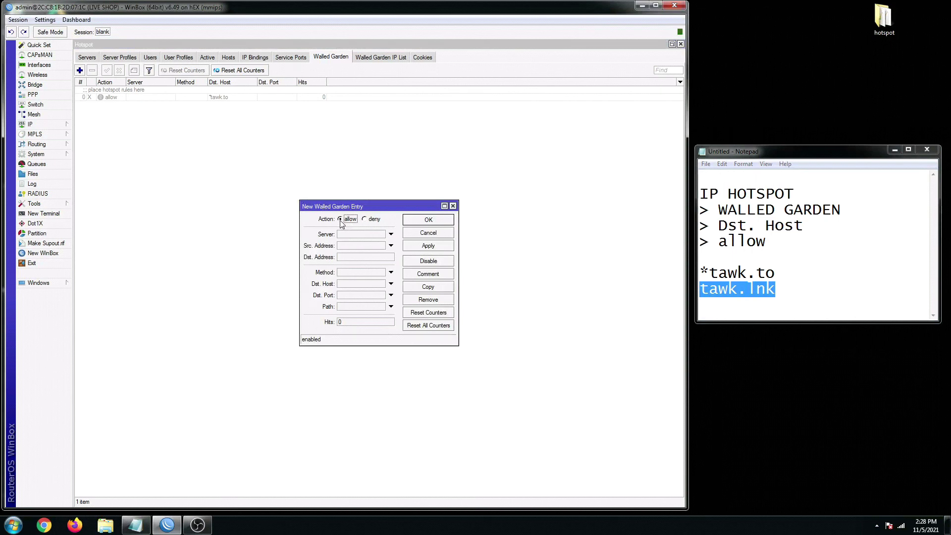
{"action": "left_click", "coordinate": [775, 274]}
{"action": "left_click_drag", "start_coordinate": [775, 274], "coordinate": [699, 273]}
{"action": "key", "text": "ctrl+c"}
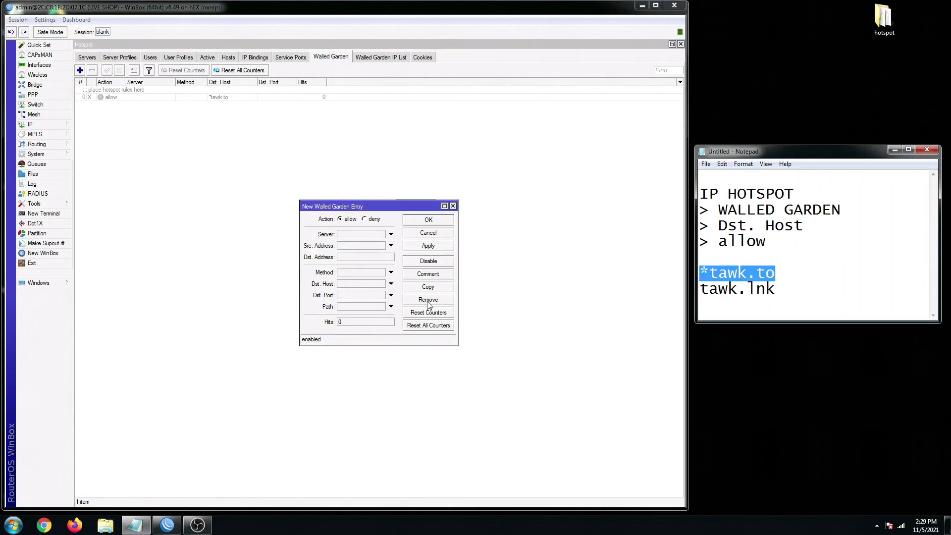
{"action": "left_click", "coordinate": [348, 285]}
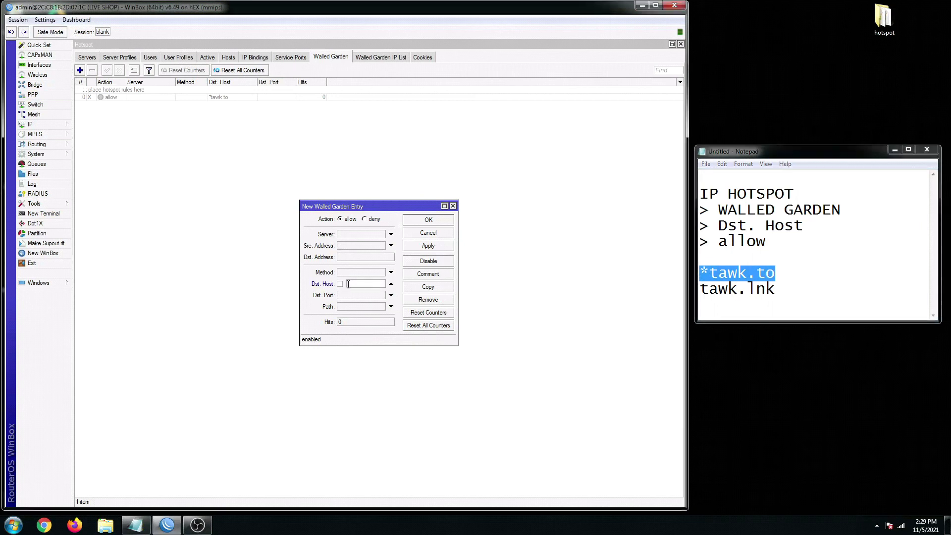
{"action": "right_click", "coordinate": [348, 285]}
{"action": "left_click", "coordinate": [362, 307]}
{"action": "left_click", "coordinate": [429, 248]}
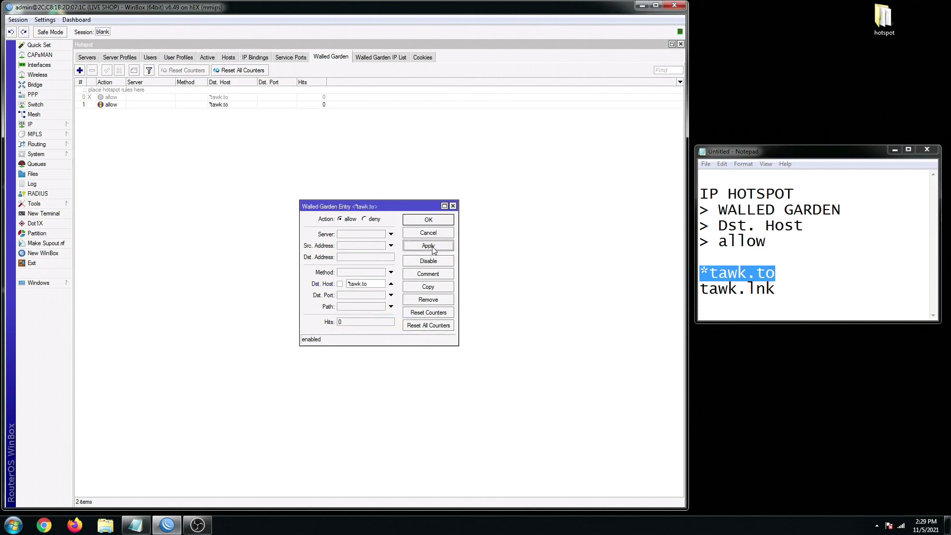
{"action": "left_click", "coordinate": [428, 222]}
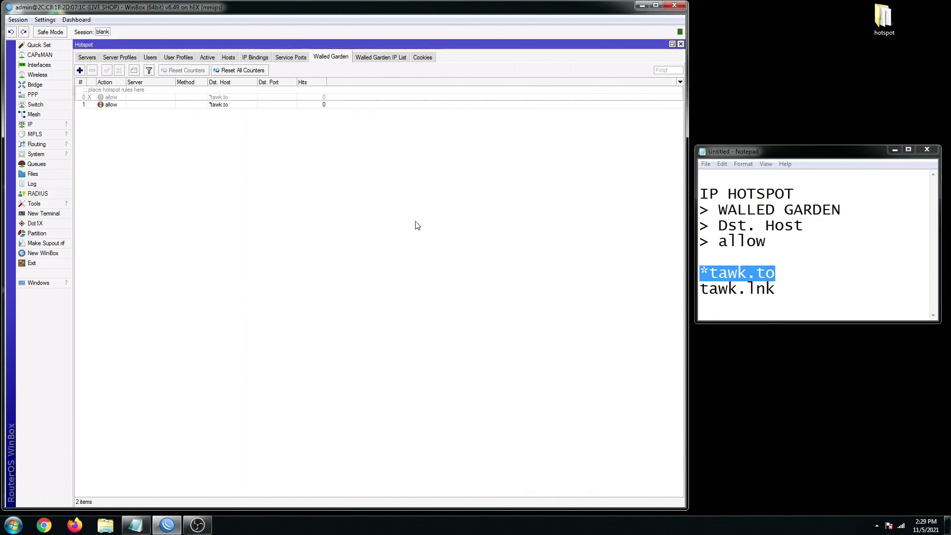
Add a second allow rule for Dst. Host tawk.link, correcting the pasted typo.
{"action": "left_click", "coordinate": [80, 70]}
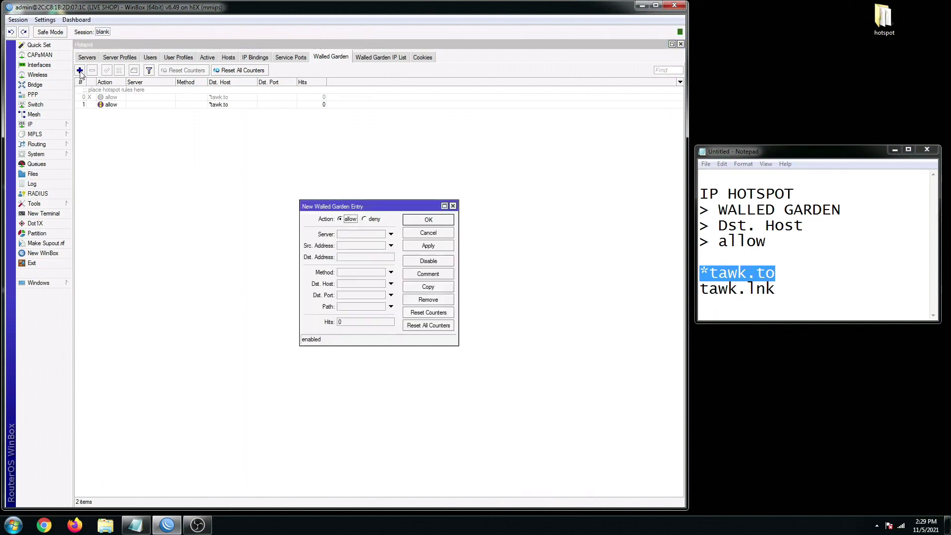
{"action": "left_click", "coordinate": [356, 286]}
{"action": "left_click_drag", "start_coordinate": [777, 288], "coordinate": [697, 295]}
{"action": "key", "text": "ctrl+c"}
{"action": "left_click", "coordinate": [392, 297]}
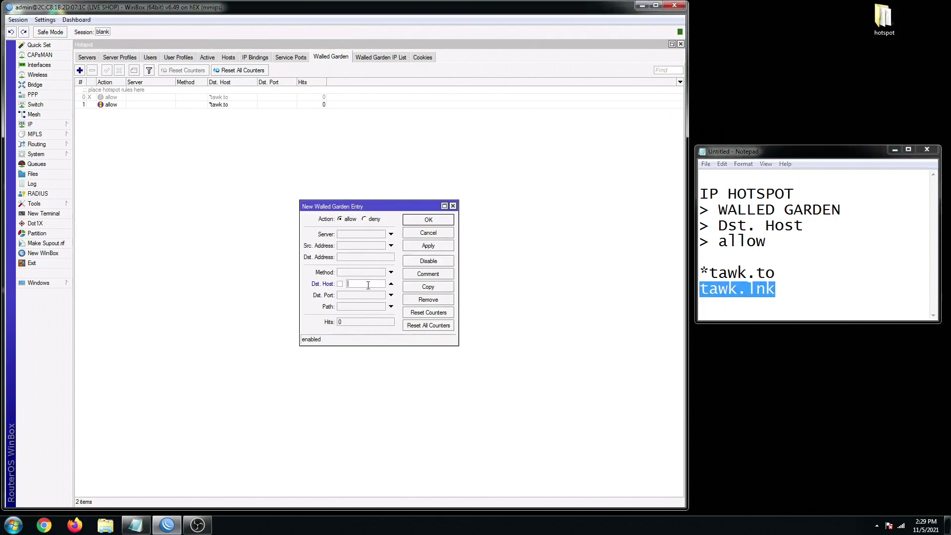
{"action": "key", "text": "ctrl+v"}
{"action": "left_click", "coordinate": [758, 289]}
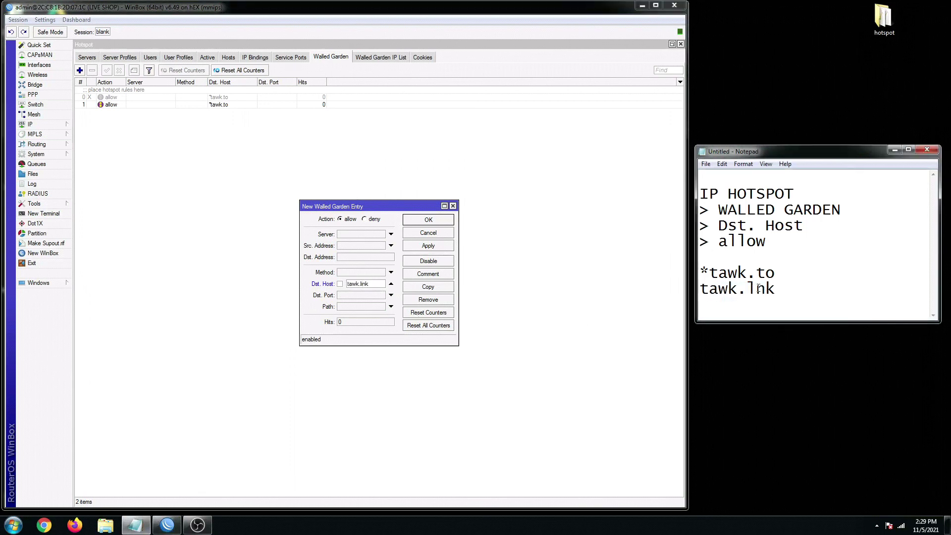
{"action": "type", "text": "i"}
{"action": "left_click", "coordinate": [429, 249]}
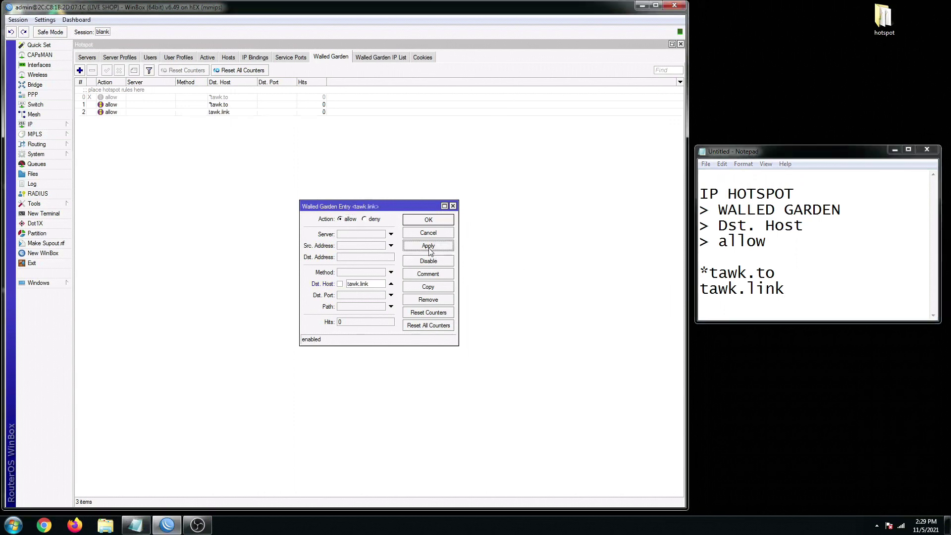
{"action": "left_click", "coordinate": [434, 222]}
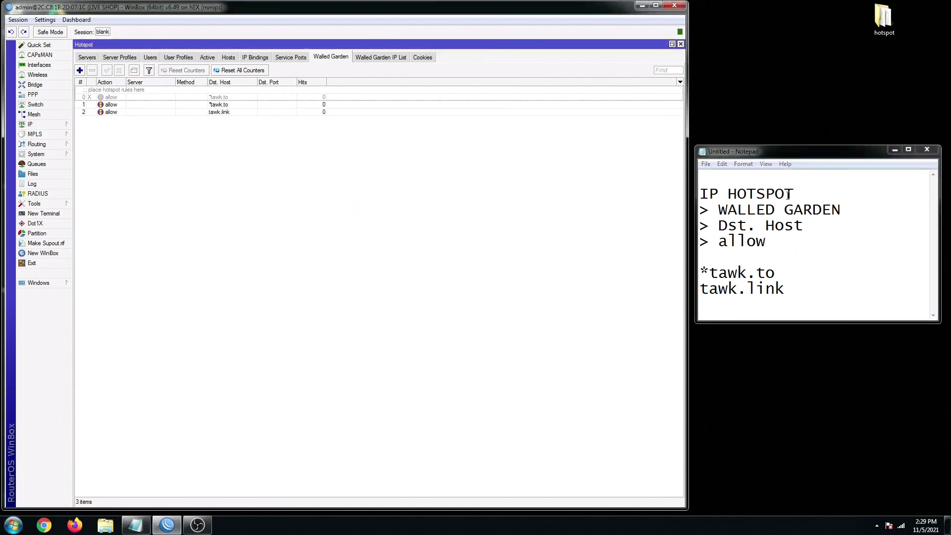
{"action": "left_click", "coordinate": [895, 149]}
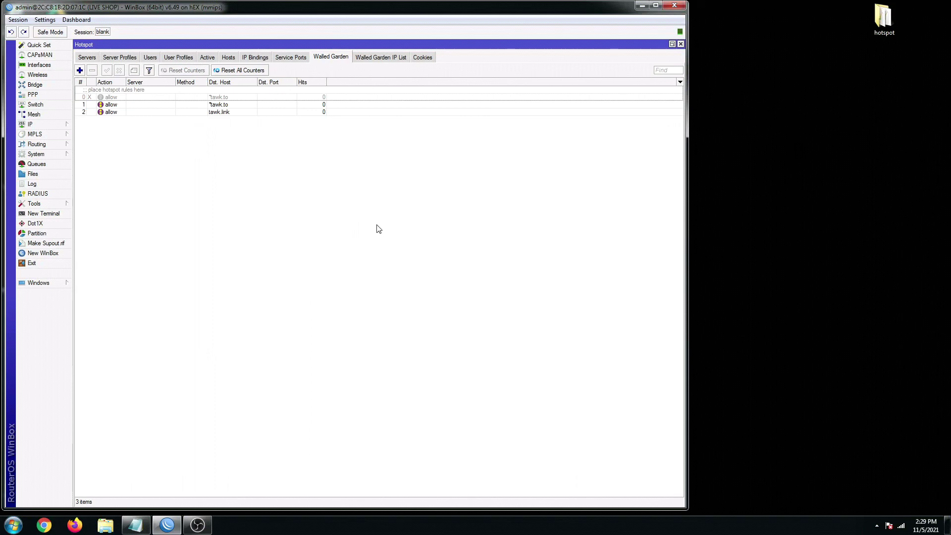
Open the hotspot login page in Firefox and connect by entering the voucher code.
{"action": "left_click", "coordinate": [901, 525]}
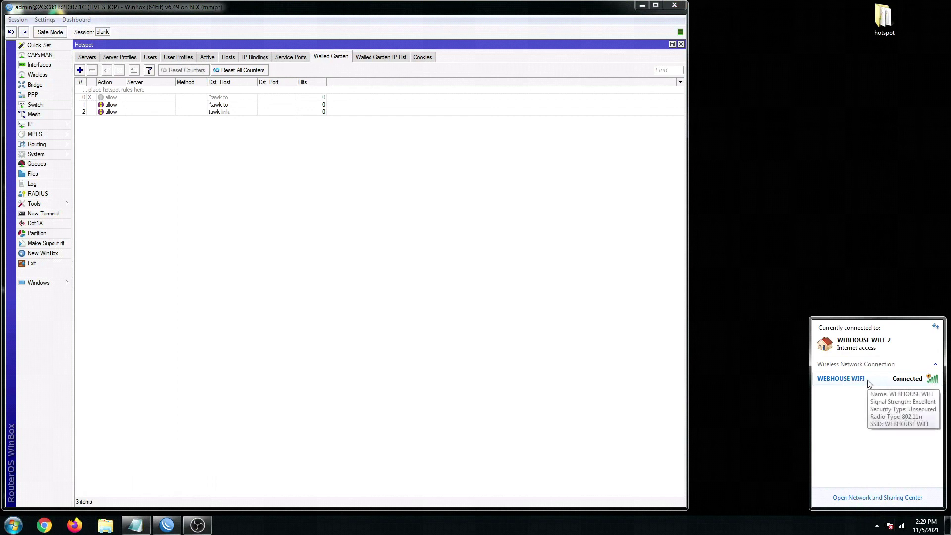
{"action": "left_click", "coordinate": [747, 379]}
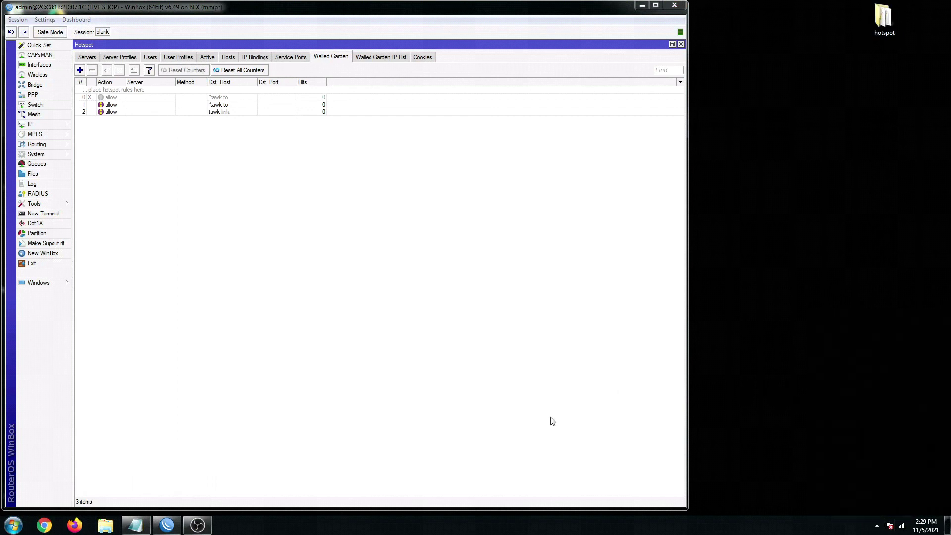
{"action": "left_click", "coordinate": [76, 526]}
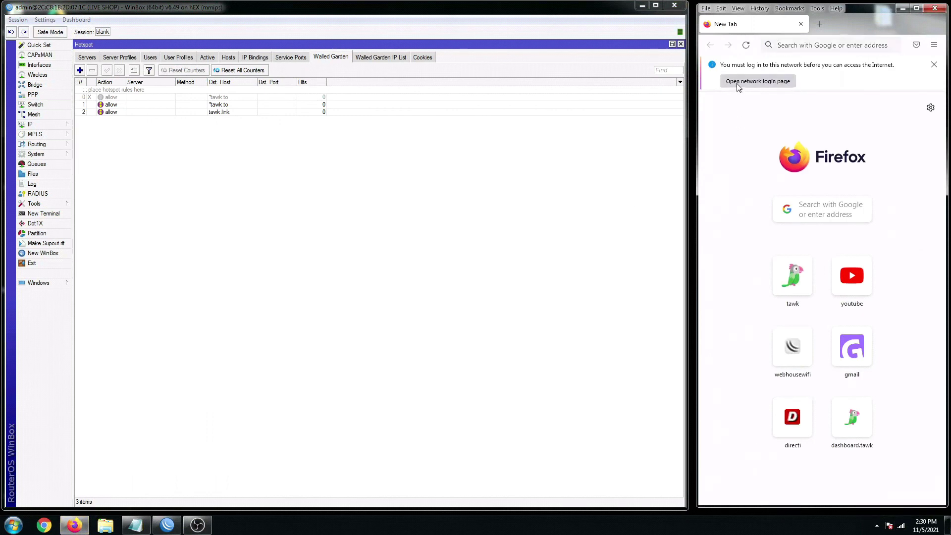
{"action": "left_click", "coordinate": [738, 82]}
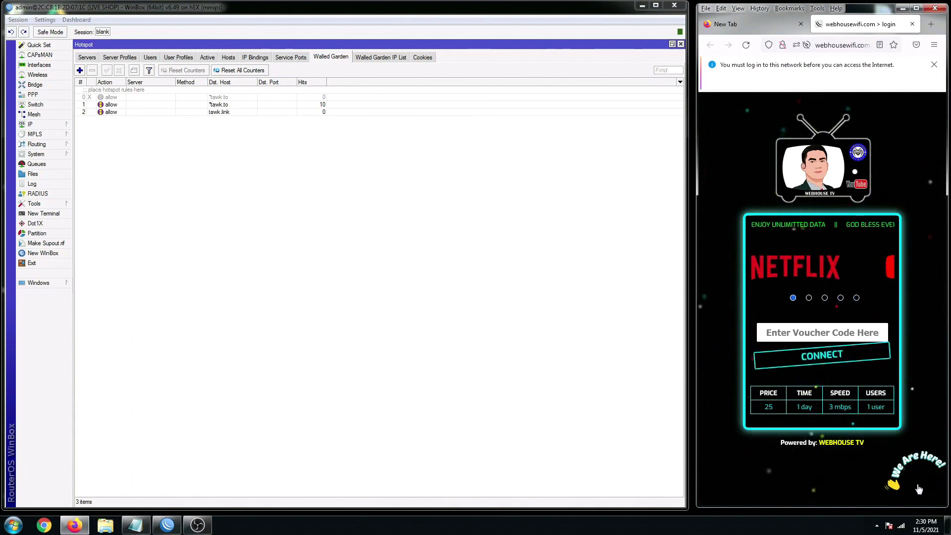
{"action": "left_click", "coordinate": [791, 335]}
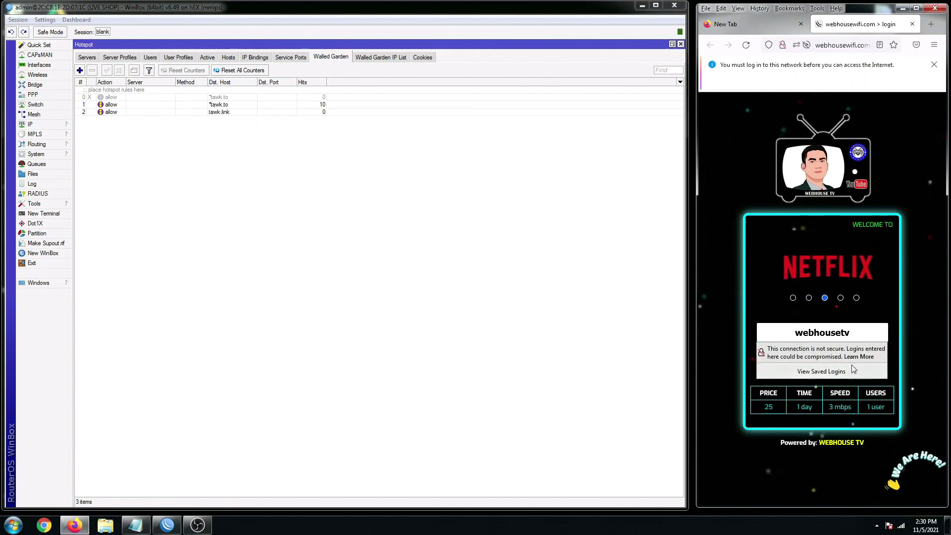
{"action": "key", "text": "Return"}
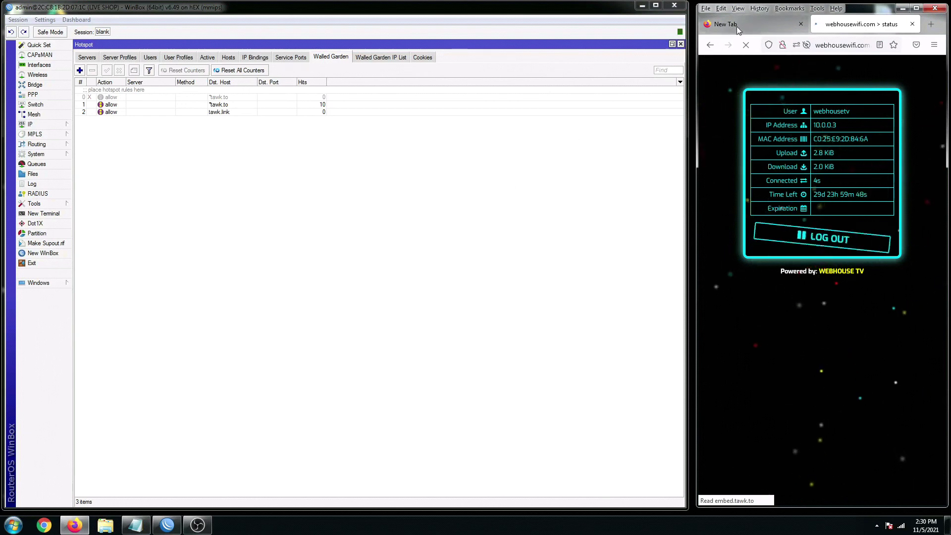
Pull a new Firefox tab into its own widened window and go to the tawk.to website.
{"action": "left_click_drag", "start_coordinate": [736, 26], "coordinate": [340, 28]}
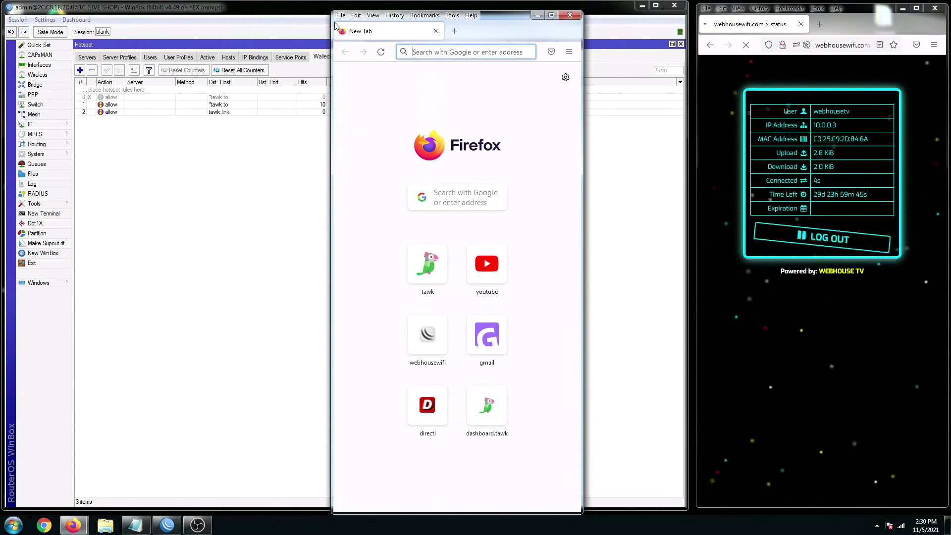
{"action": "left_click_drag", "start_coordinate": [329, 31], "coordinate": [2, 31]}
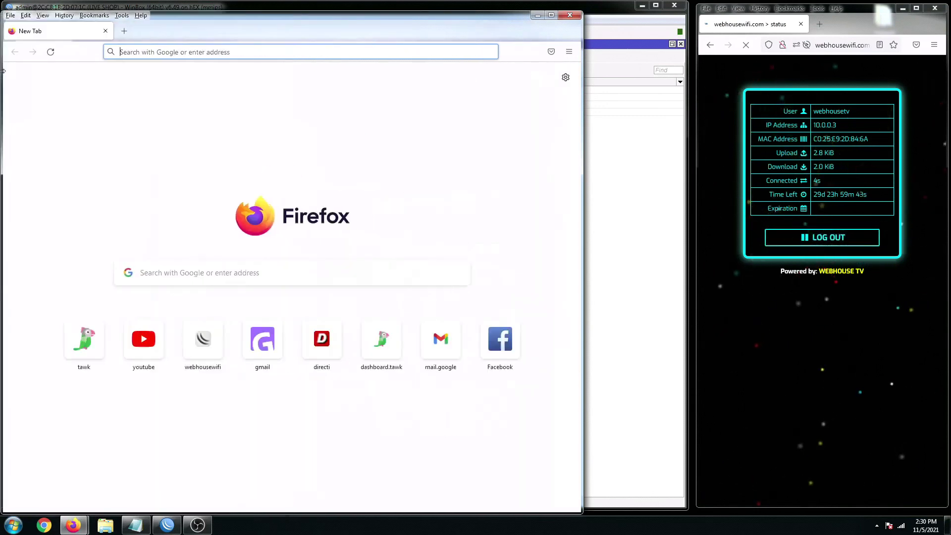
{"action": "left_click", "coordinate": [584, 99]}
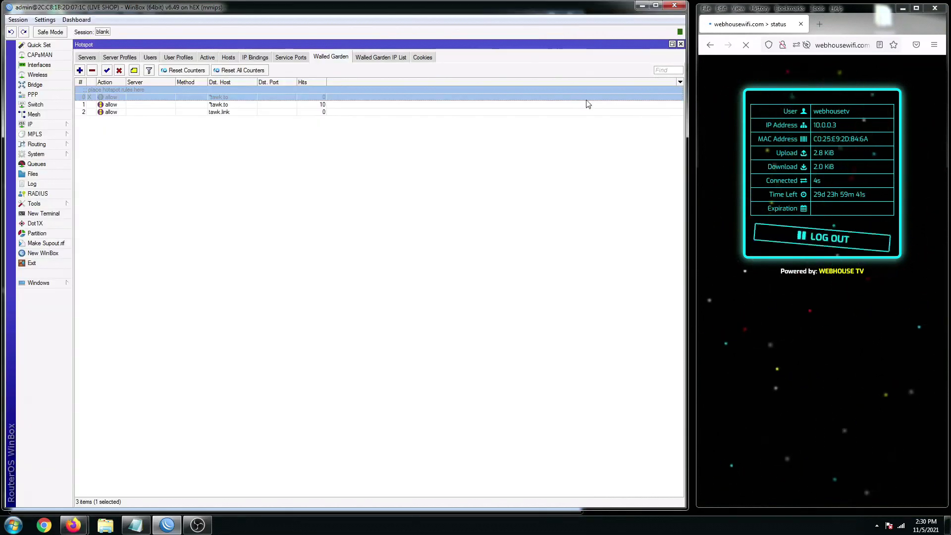
{"action": "mouse_move", "coordinate": [82, 529]}
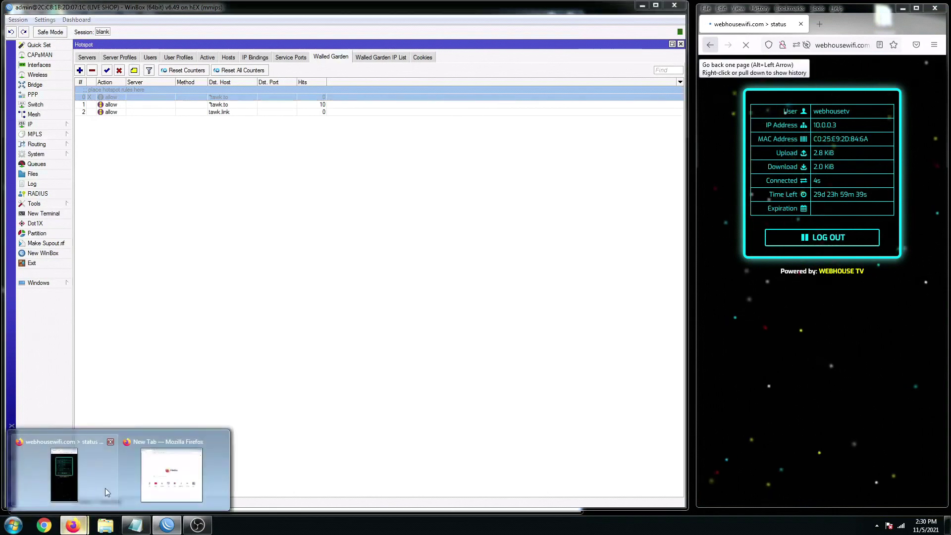
{"action": "left_click", "coordinate": [178, 471]}
{"action": "left_click_drag", "start_coordinate": [582, 48], "coordinate": [684, 48]}
{"action": "left_click", "coordinate": [196, 53]}
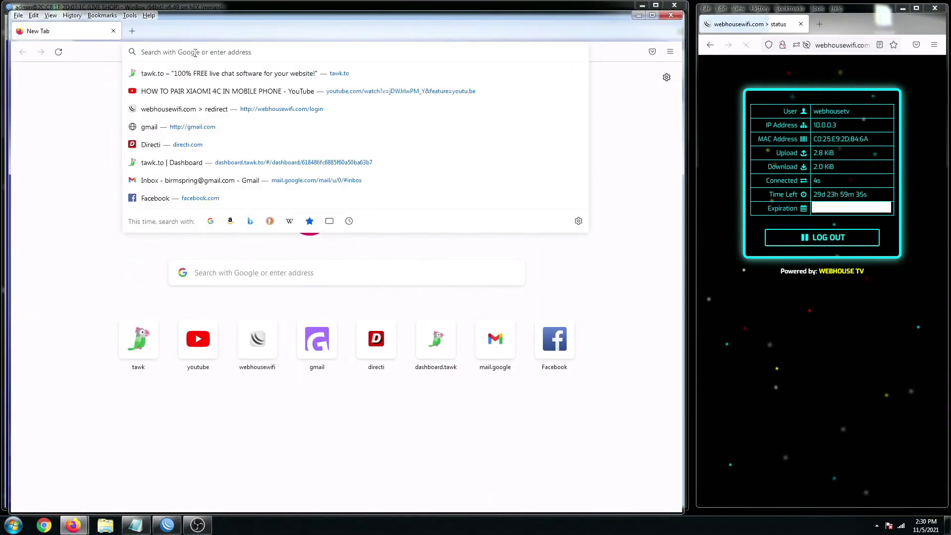
{"action": "left_click", "coordinate": [179, 74]}
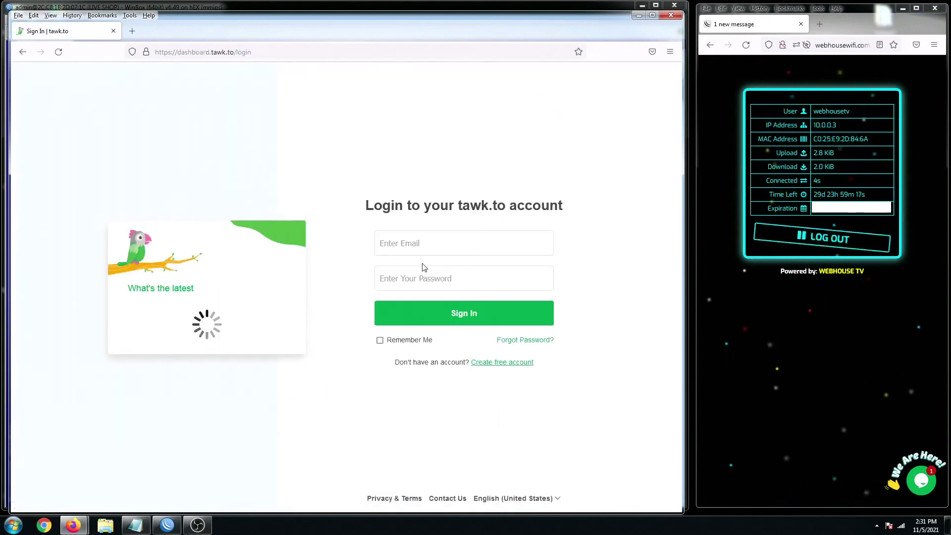
Sign in to tawk.to with the saved e-mail and account password, Remember Me on, declining the browser's save-login offer.
{"action": "left_click", "coordinate": [415, 248]}
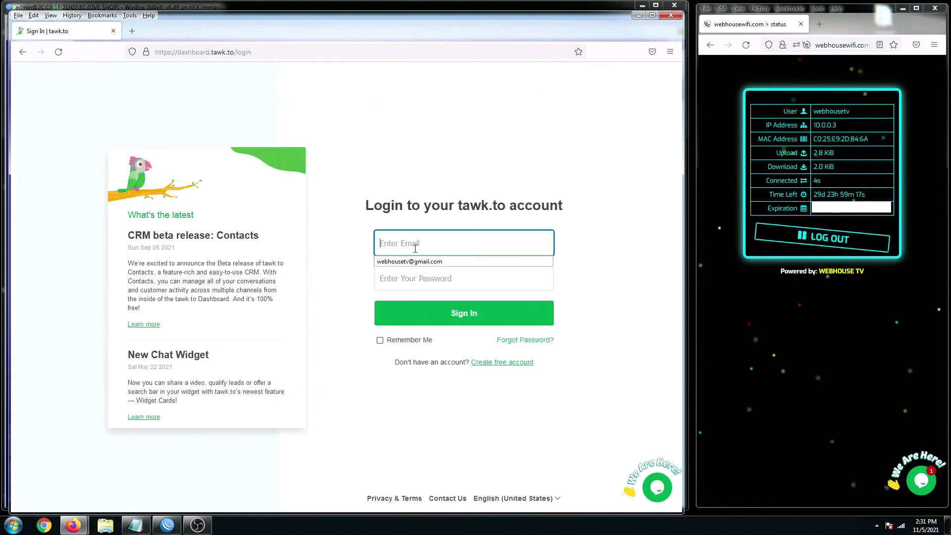
{"action": "left_click", "coordinate": [438, 262]}
{"action": "left_click", "coordinate": [413, 279]}
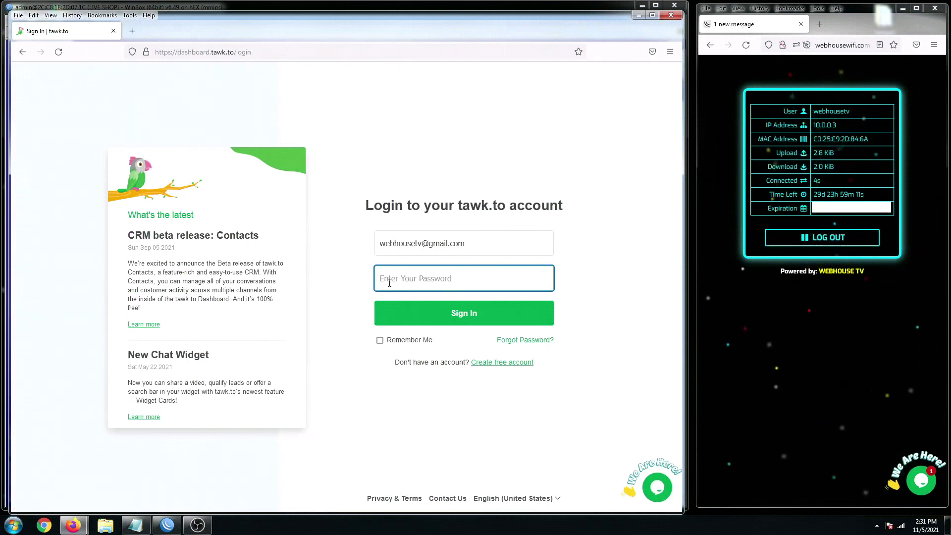
{"action": "type", "text": "******"}
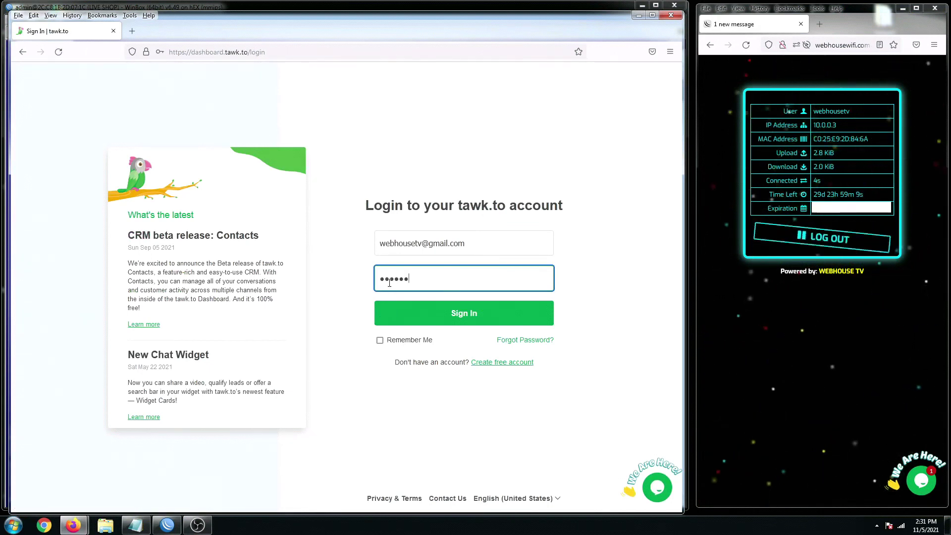
{"action": "type", "text": "***"}
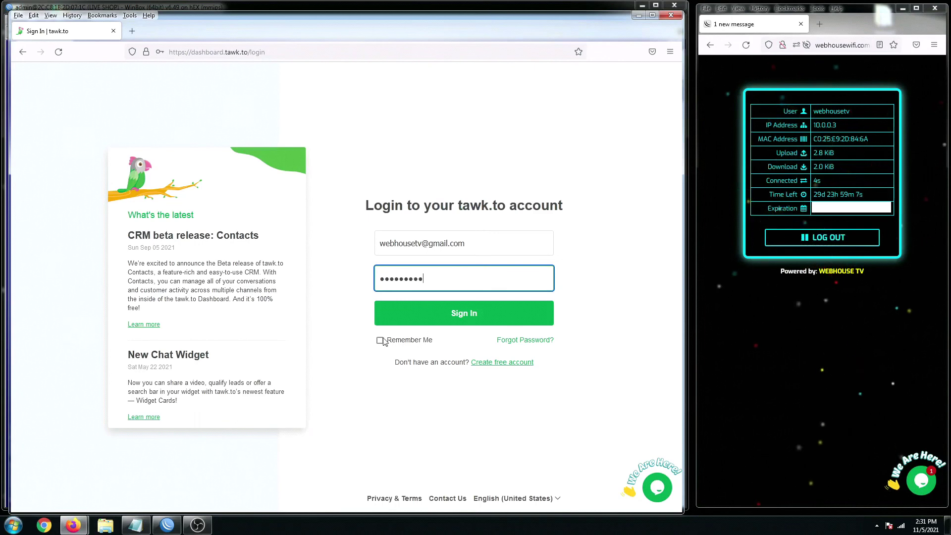
{"action": "left_click", "coordinate": [380, 340]}
{"action": "left_click", "coordinate": [432, 317]}
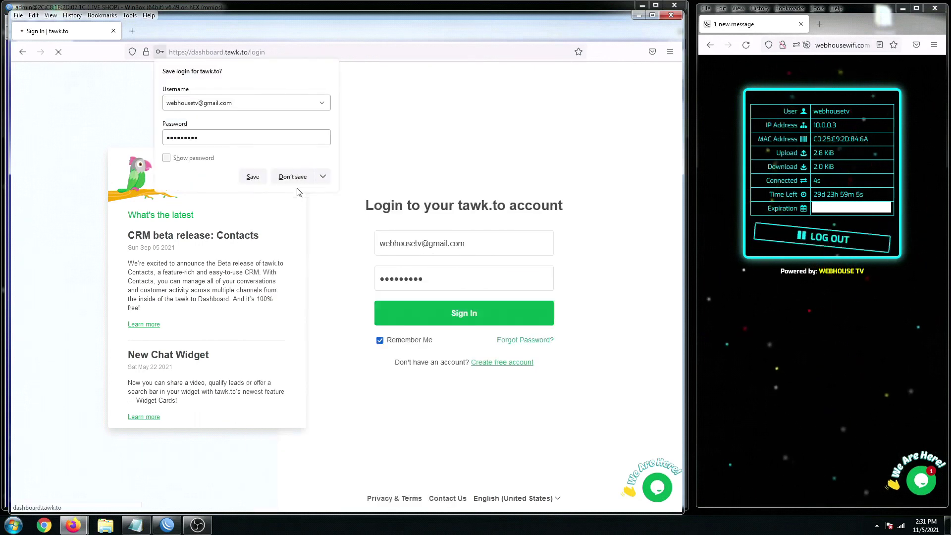
{"action": "left_click", "coordinate": [294, 179]}
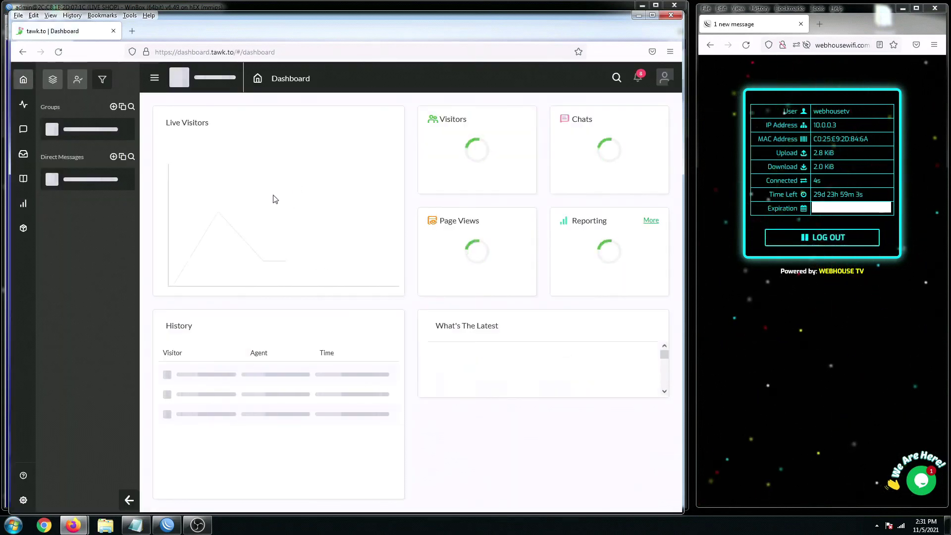